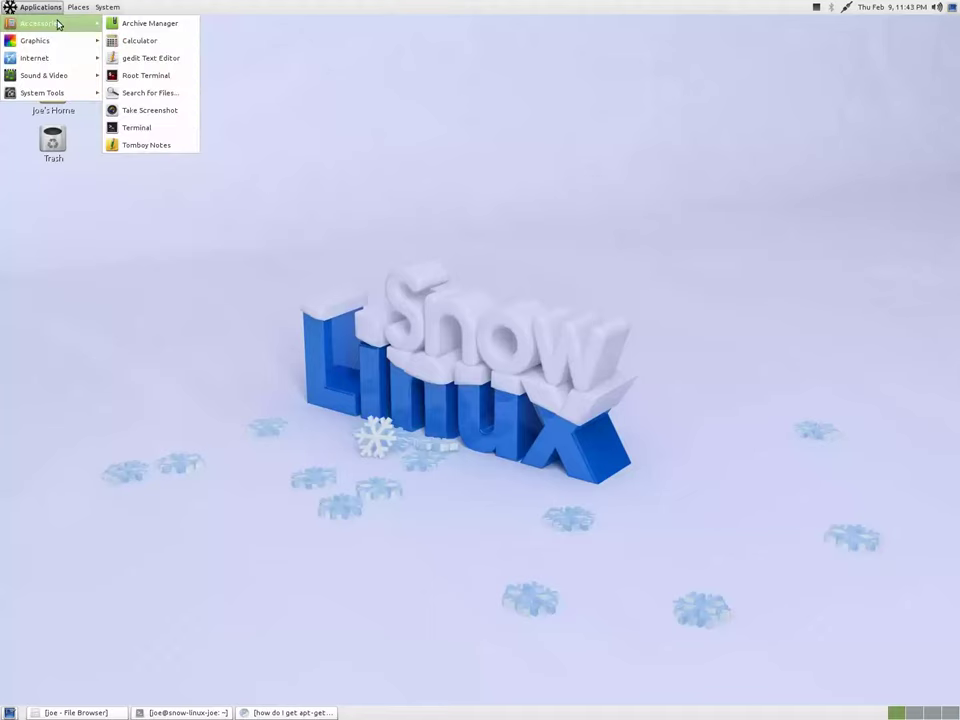
Browse the installed application categories and try to launch Banshee Media Player.
mouse_move(57, 39)
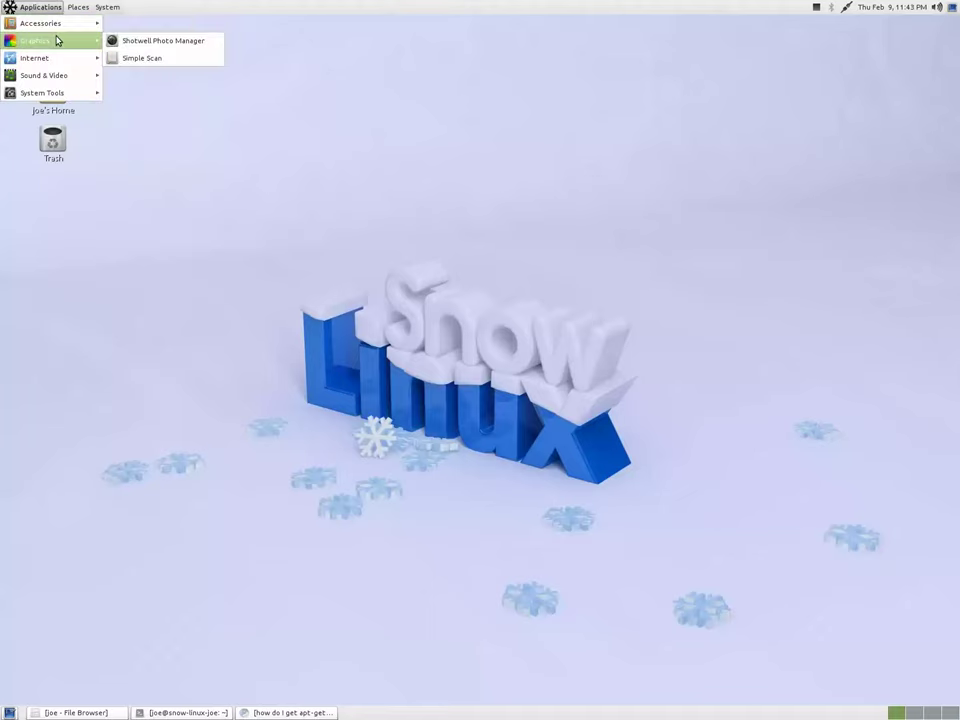
mouse_move(55, 61)
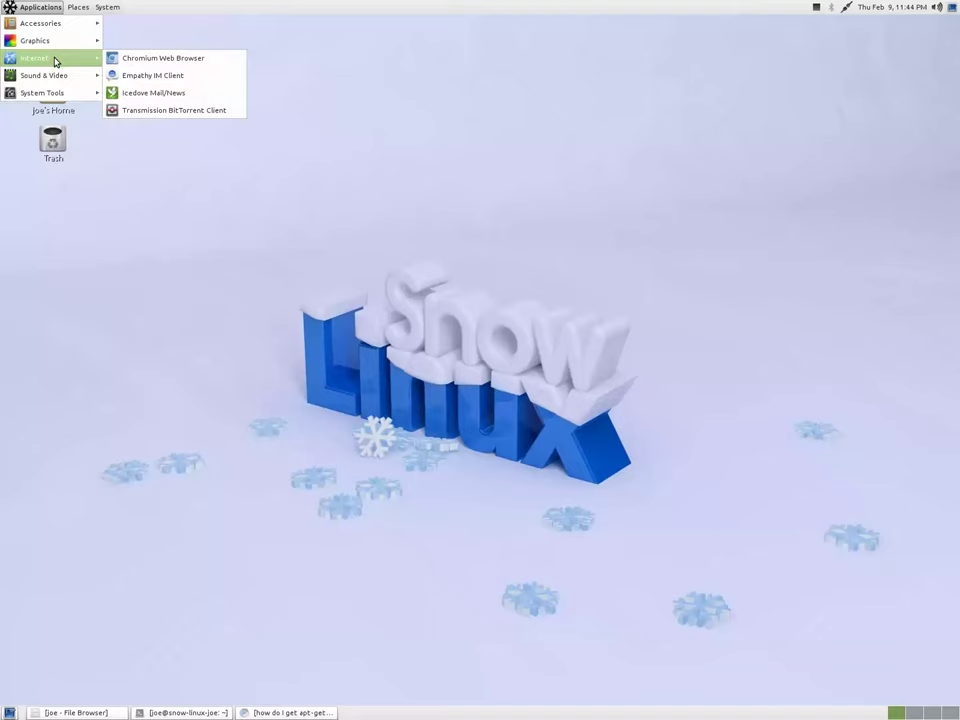
mouse_move(52, 84)
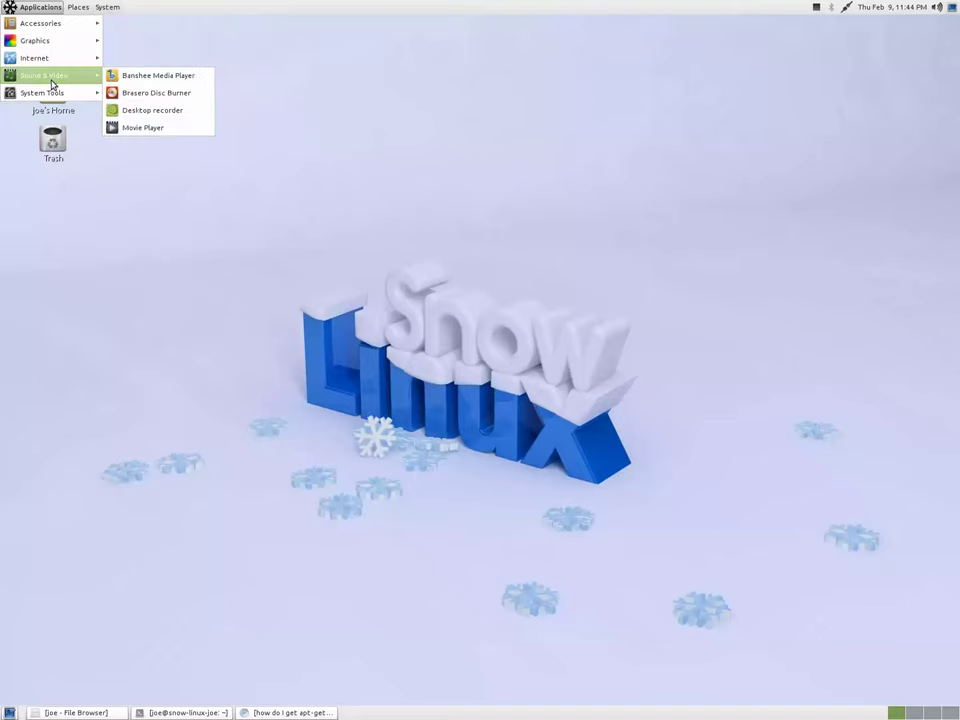
click(157, 78)
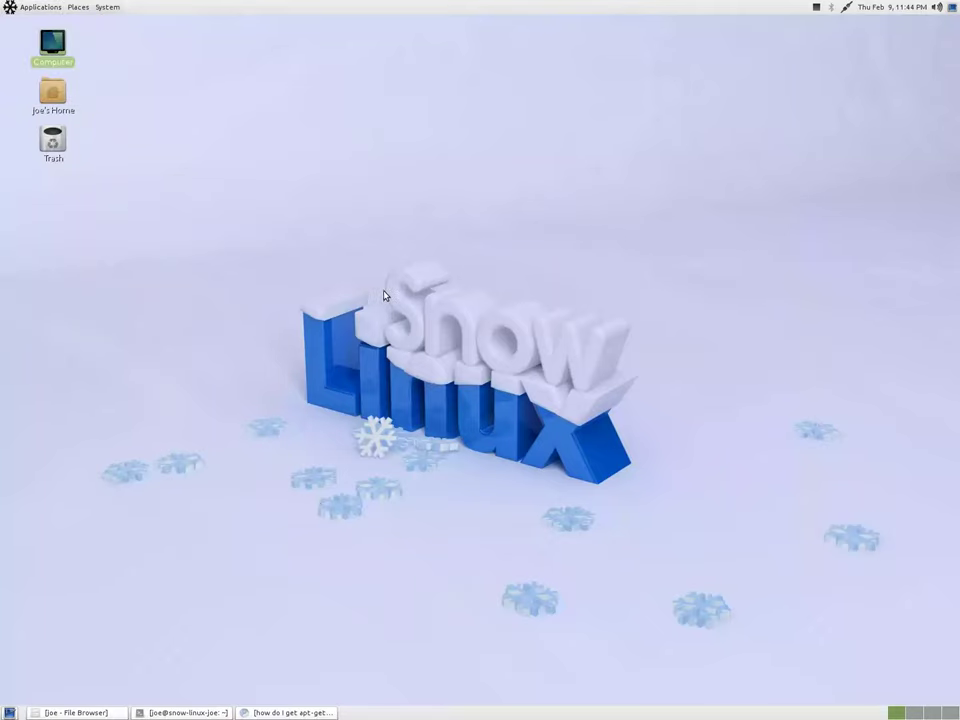
click(20, 8)
mouse_move(28, 83)
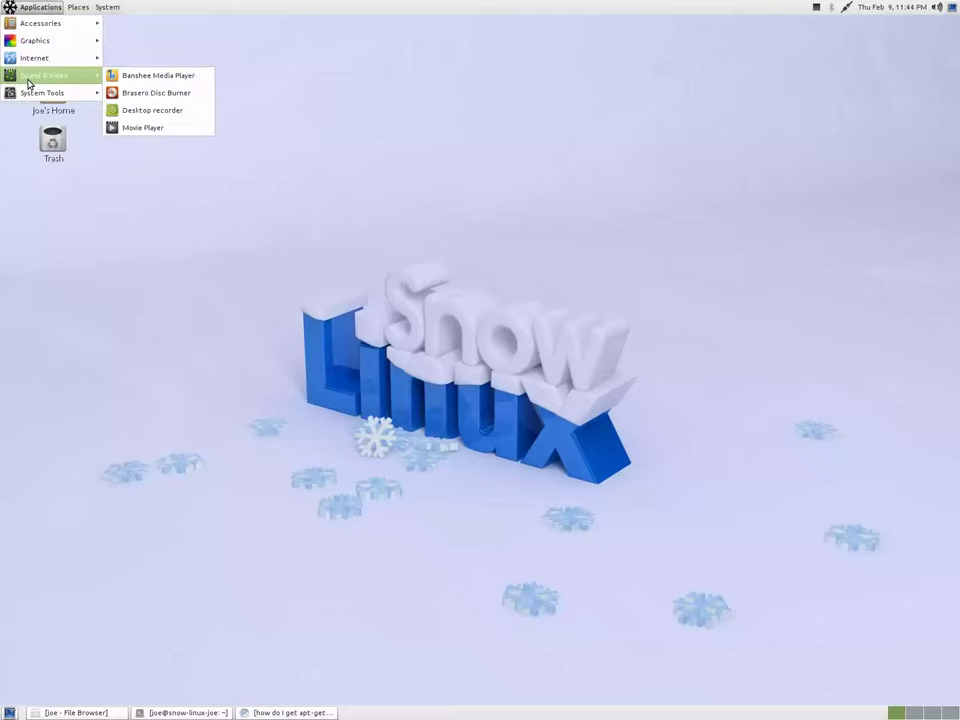
click(135, 76)
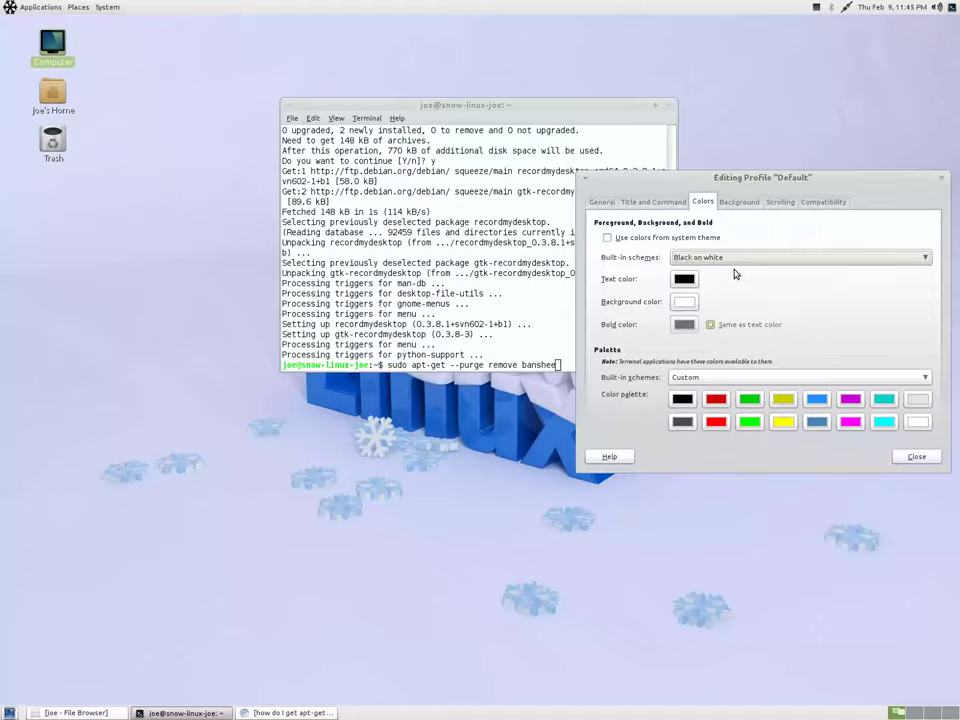
Set the terminal's Default profile to the White on black color scheme and close the profile settings.
click(736, 265)
click(733, 302)
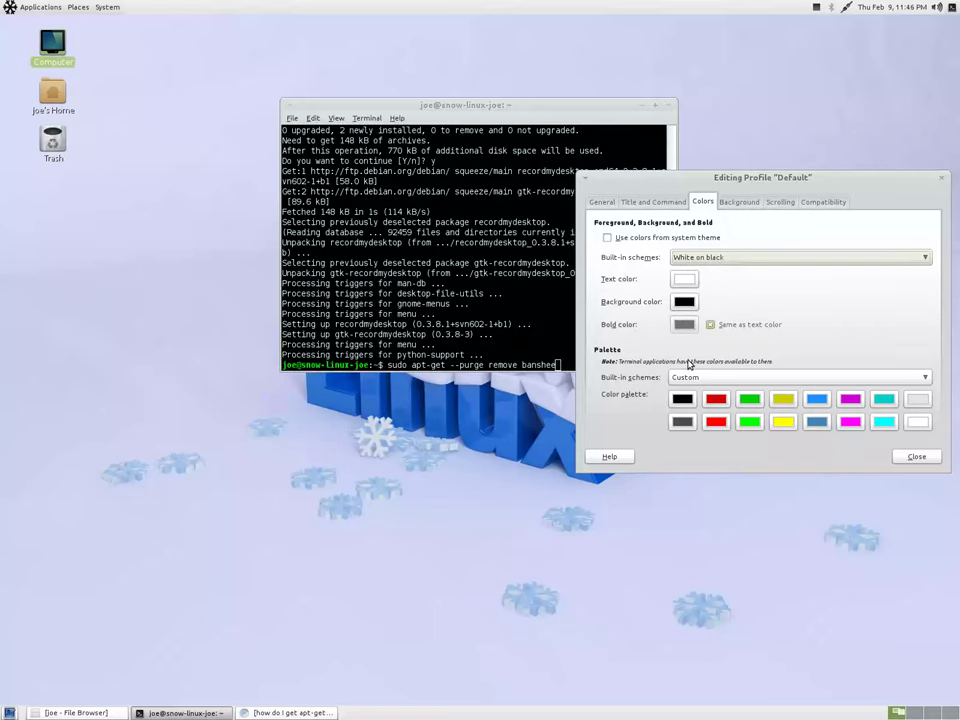
click(917, 456)
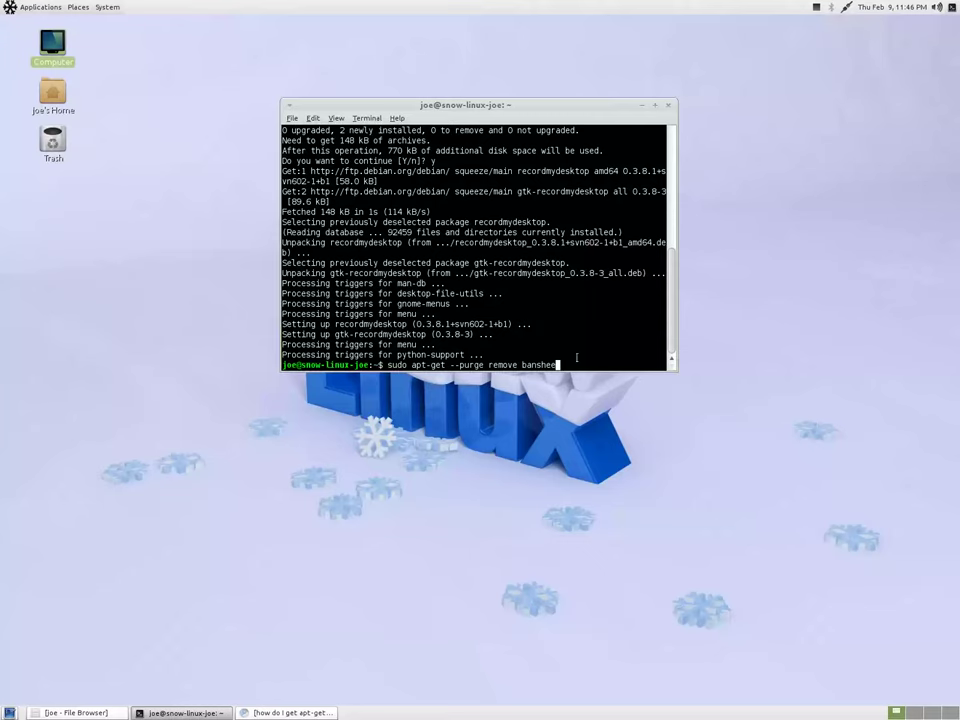
Remove Banshee and its configuration files with sudo apt-get --purge remove banshee, answering y to continue.
key(Return)
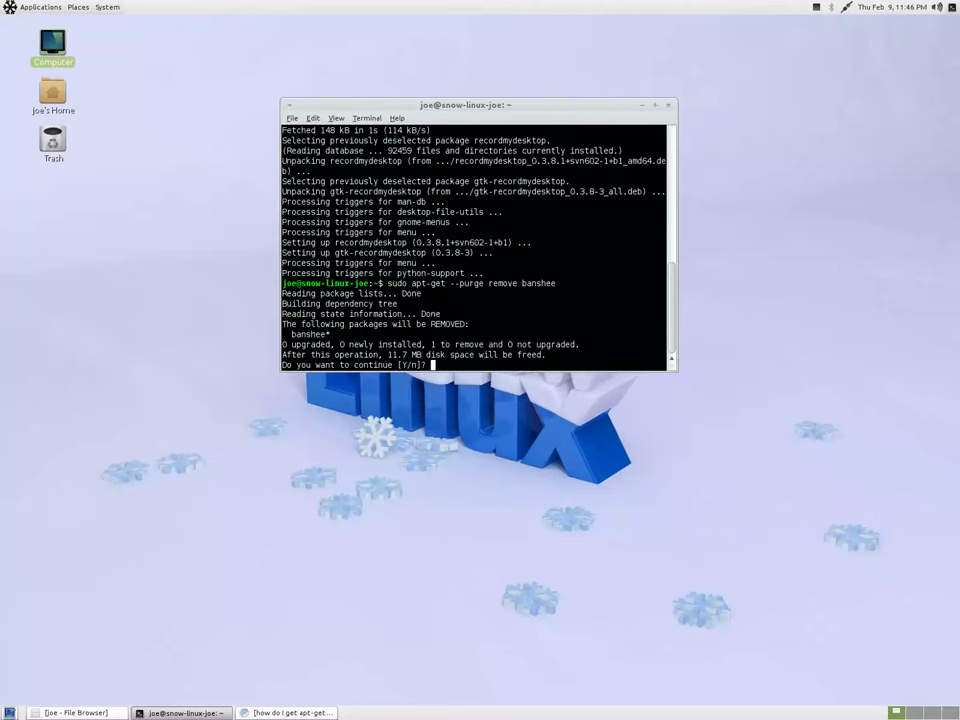
text(y)
key(Return)
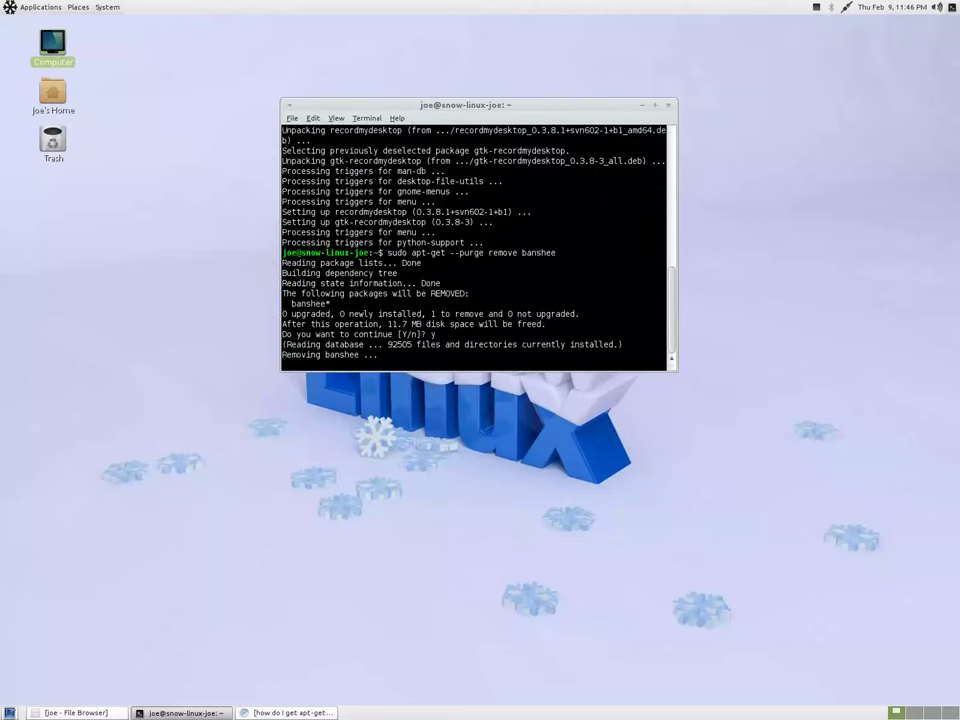
Check whether Banshee is still listed among the Sound & Video applications.
click(45, 7)
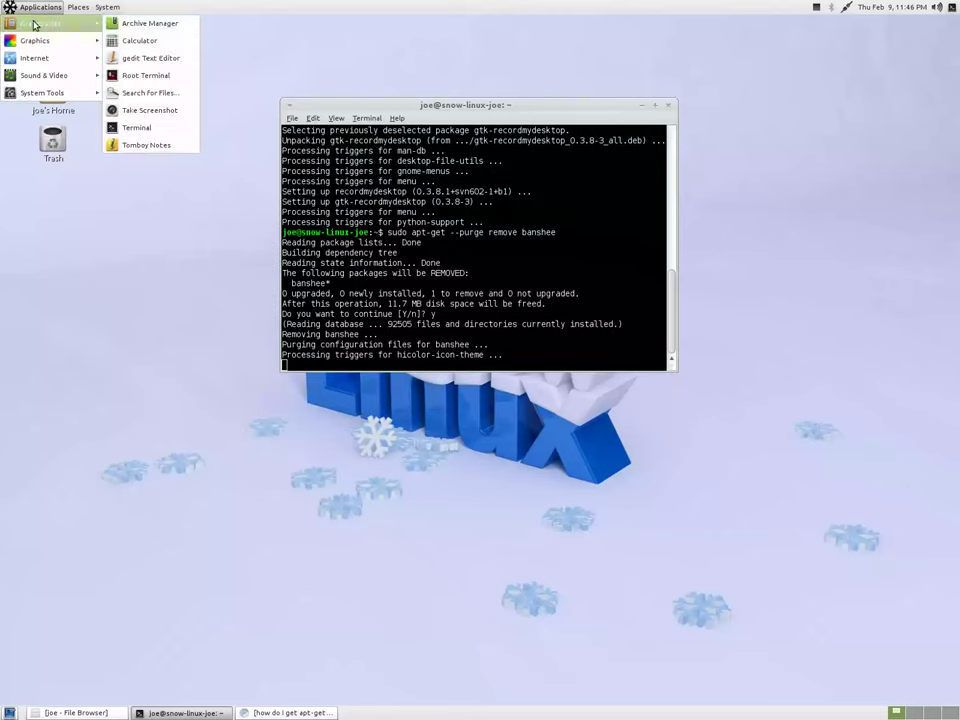
mouse_move(45, 78)
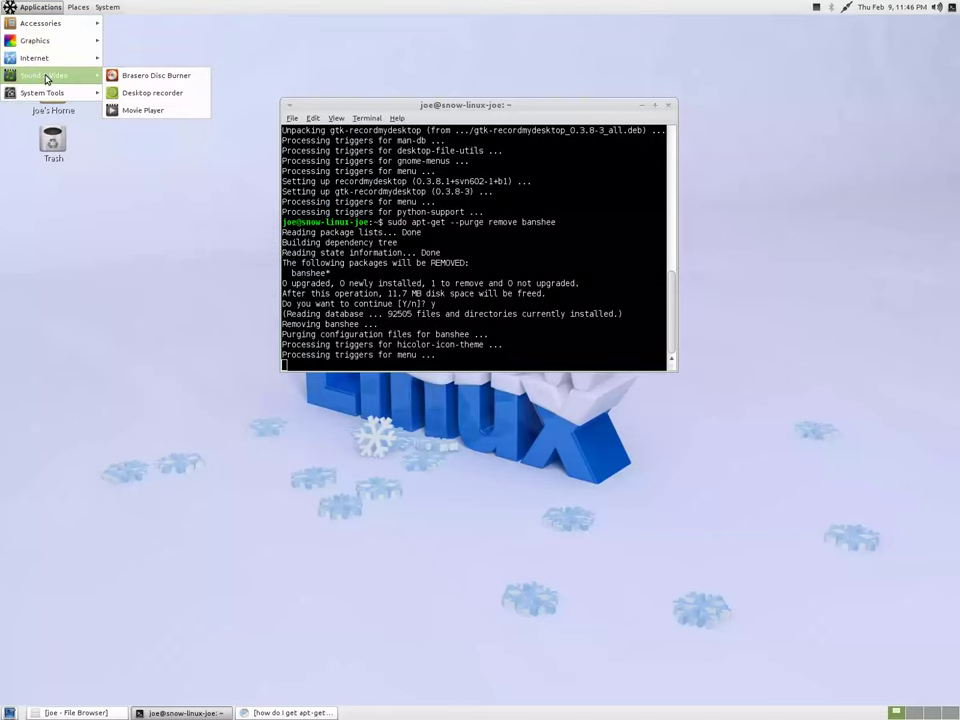
click(150, 82)
mouse_move(80, 76)
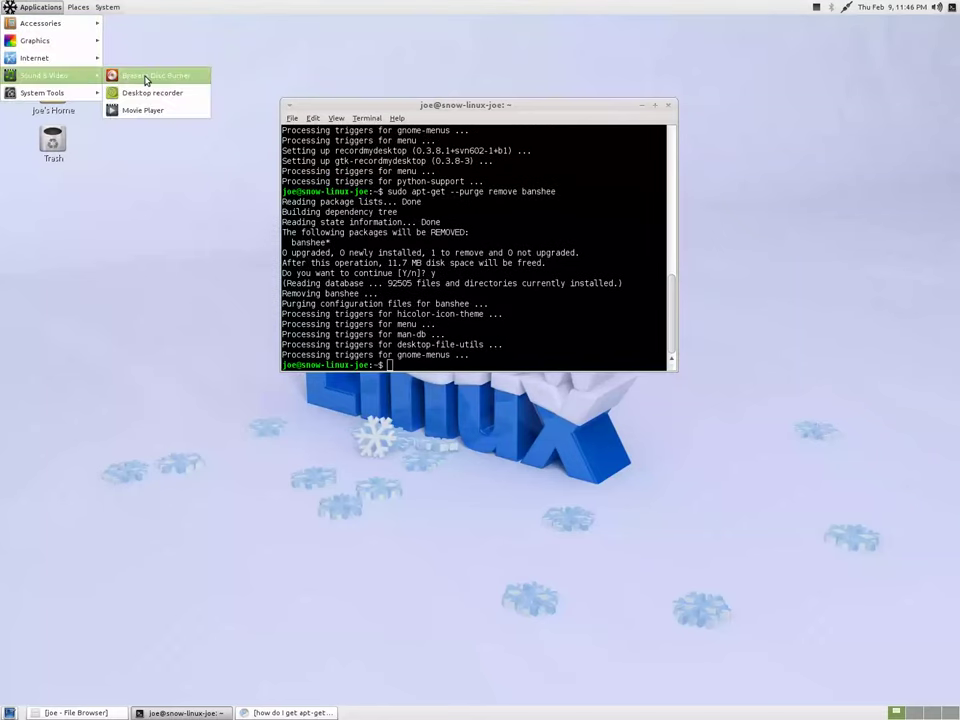
Try to reinstall Banshee by changing the previous command to sudo apt-get --install banshee and running it.
click(514, 357)
key(Up)
key(Left)
key(Left)
key(Left)
key(Left)
key(Left)
key(Left)
key(Left)
key(Left)
key(Left)
key(Left)
key(Left)
key(Left)
key(Left)
key(Left)
key(Left)
key(Left)
key(Left)
key(Left)
key(Left)
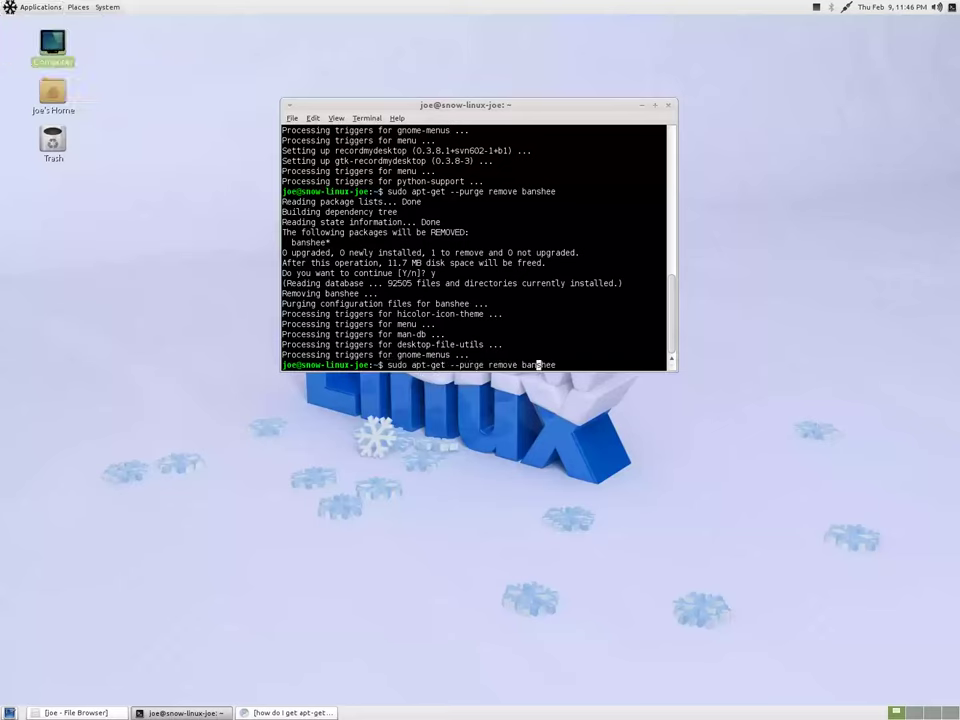
key(Delete)
key(Delete)
key(Delete)
key(Delete)
key(Delete)
key(Delete)
key(Delete)
key(Delete)
key(Delete)
key(Delete)
key(Delete)
key(Delete)
key(Delete)
text(install)
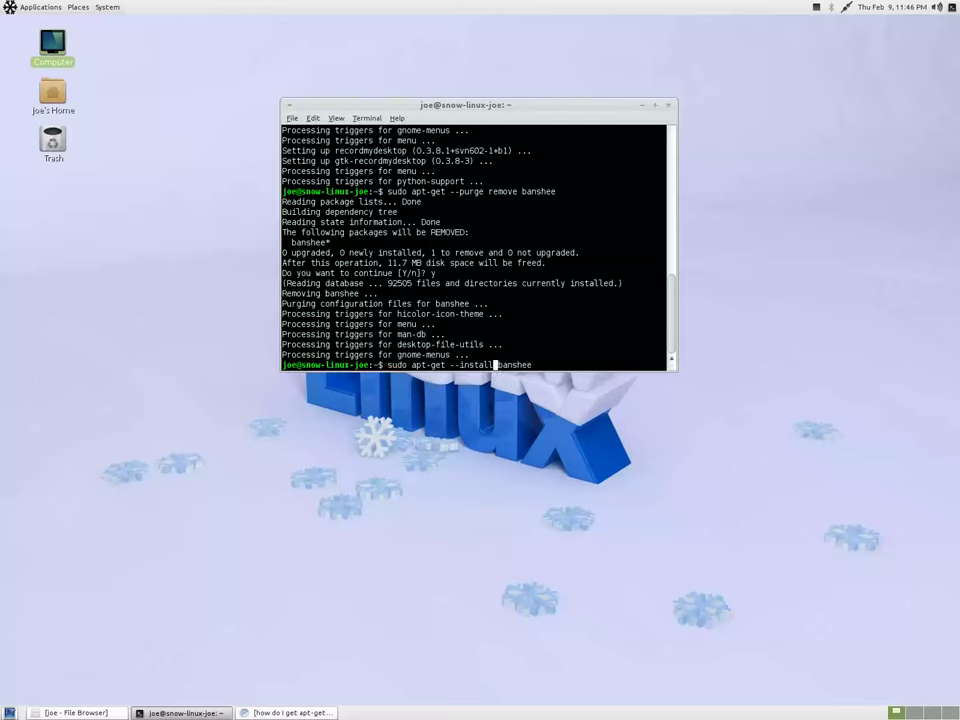
key(Return)
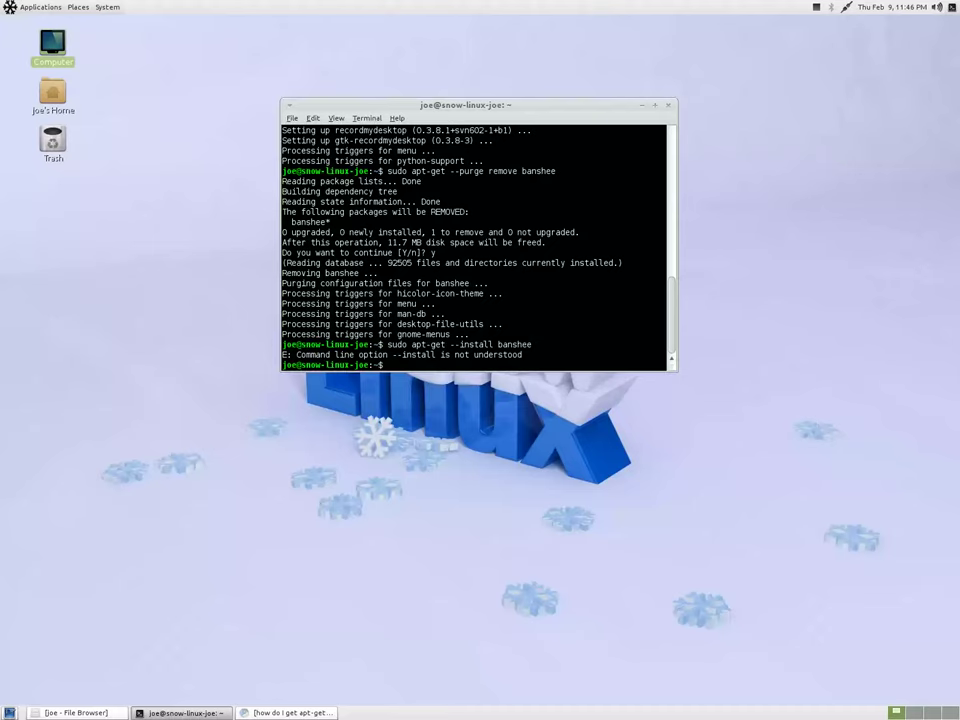
Strip the two dashes before install and run sudo apt-get install banshee.
key(Up)
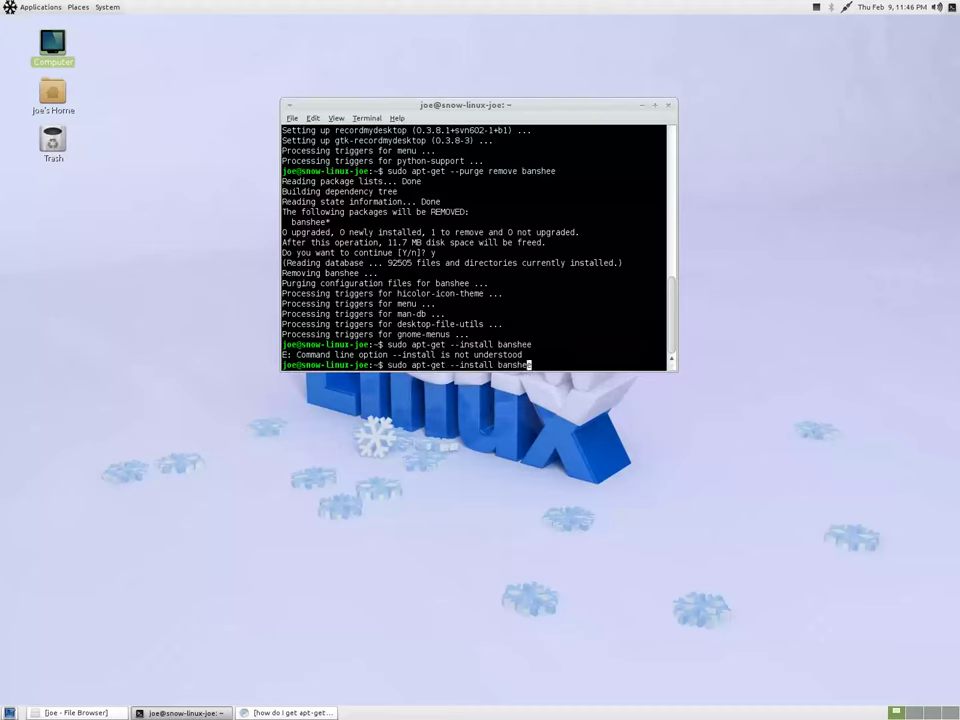
key(Left)
key(Left)
key(Left)
key(Left)
key(Left)
key(Left)
key(Left)
key(Left)
key(Left)
key(Left)
key(Left)
key(Left)
key(Left)
key(Left)
key(Left)
key(Left)
key(Left)
key(Delete)
key(Delete)
key(Return)
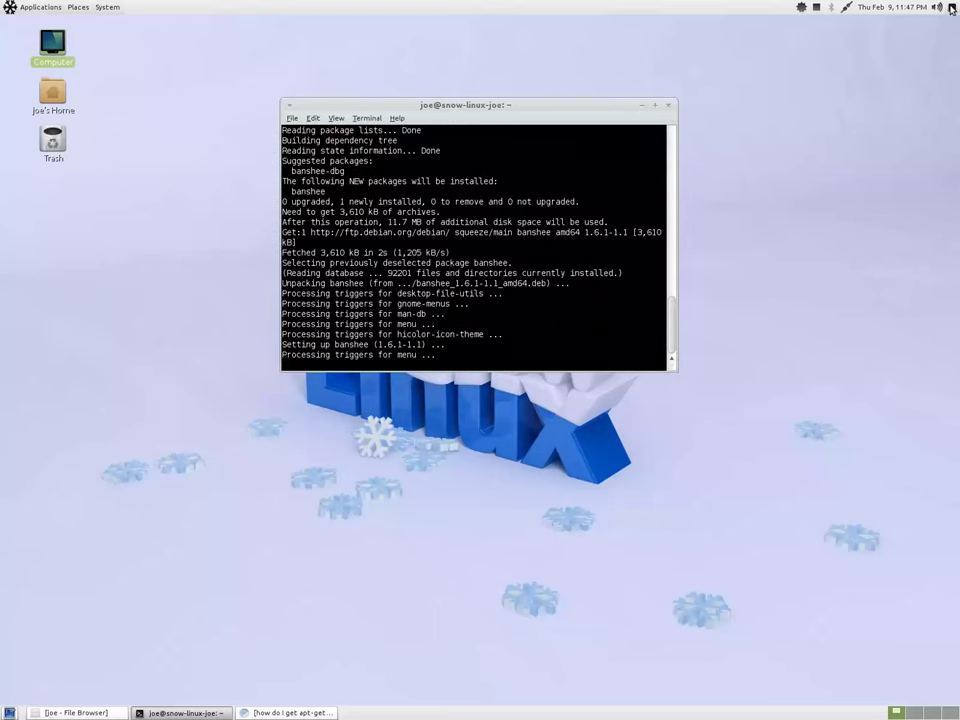
Open Synaptic Package Manager and dismiss its granted-permissions notice with Do not display this message again enabled.
click(801, 7)
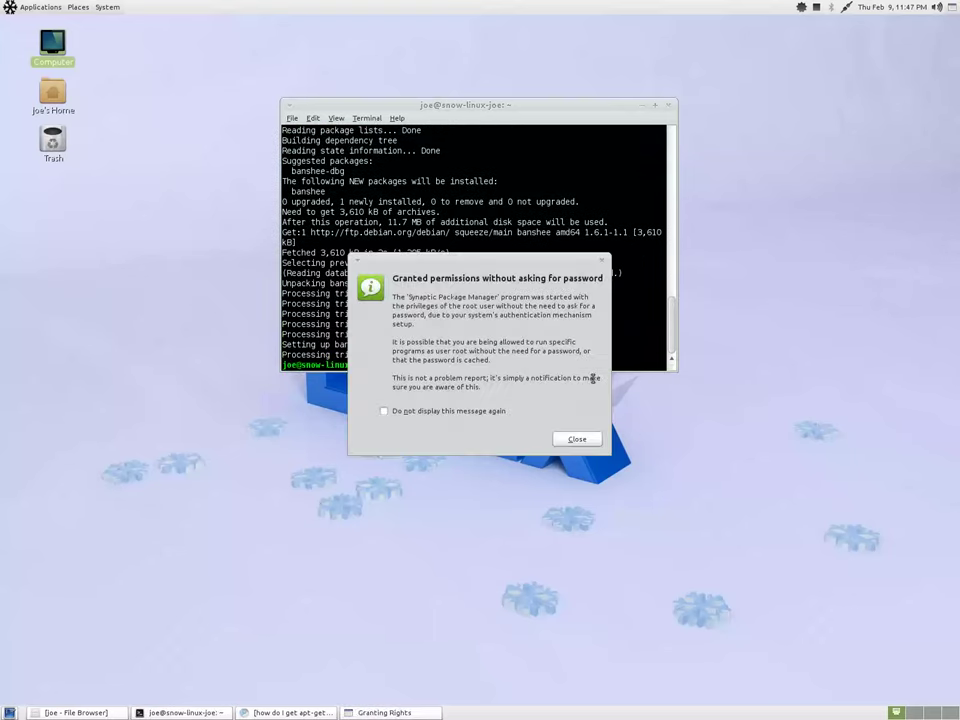
click(407, 412)
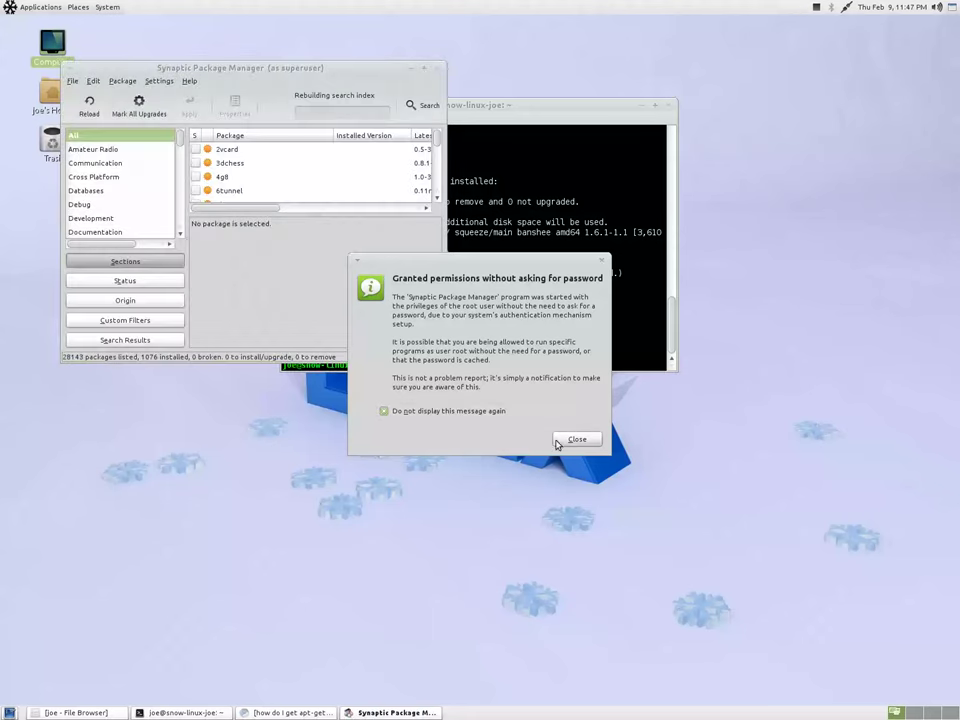
click(577, 439)
Close Synaptic Package Manager, then glance at the browser's LinuxQuestions thread on completely uninstalling a package.
drag(279, 71, 637, 333)
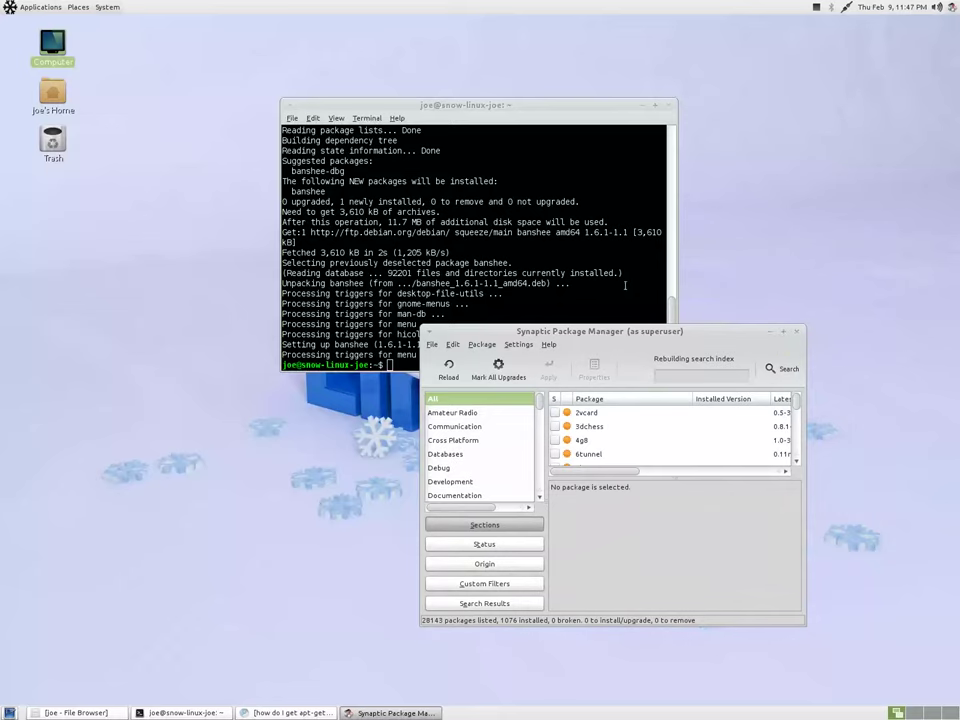
click(655, 316)
click(797, 335)
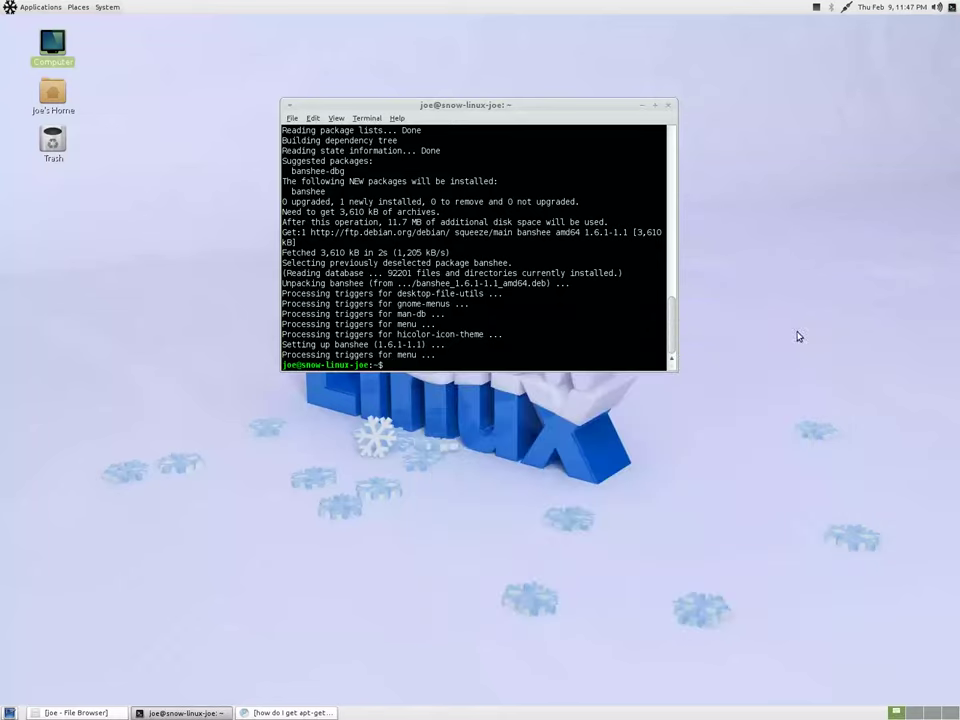
key(alt+Tab)
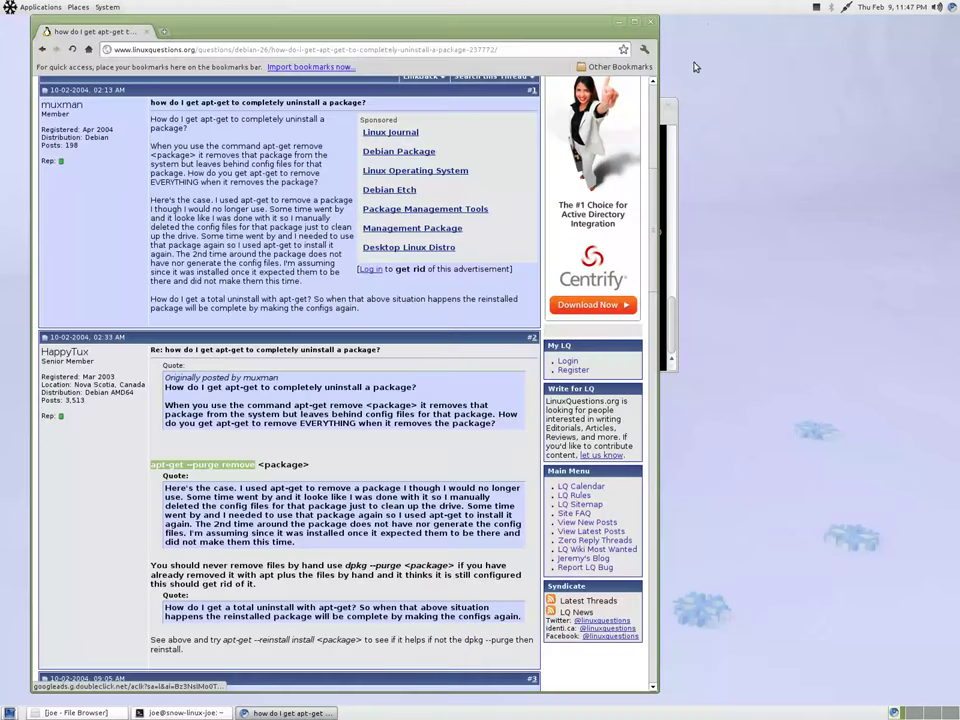
key(alt+Tab)
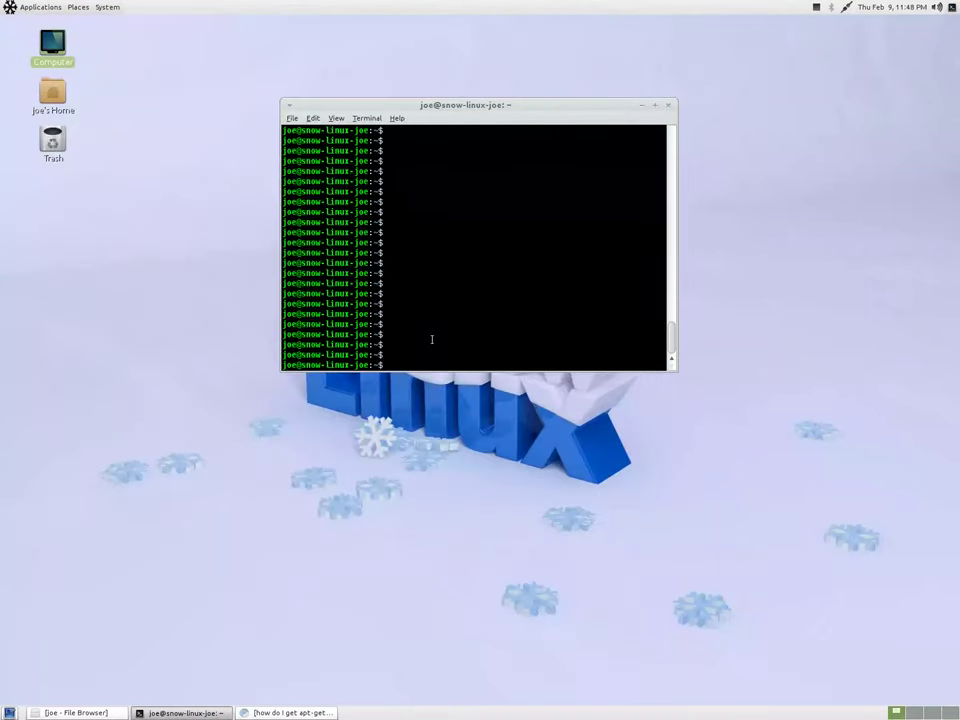
Try to install Exaile with sudo apt-get install exaile, maximizing the terminal before answering the prompt.
text(sudo apt-get install exaile)
key(Return)
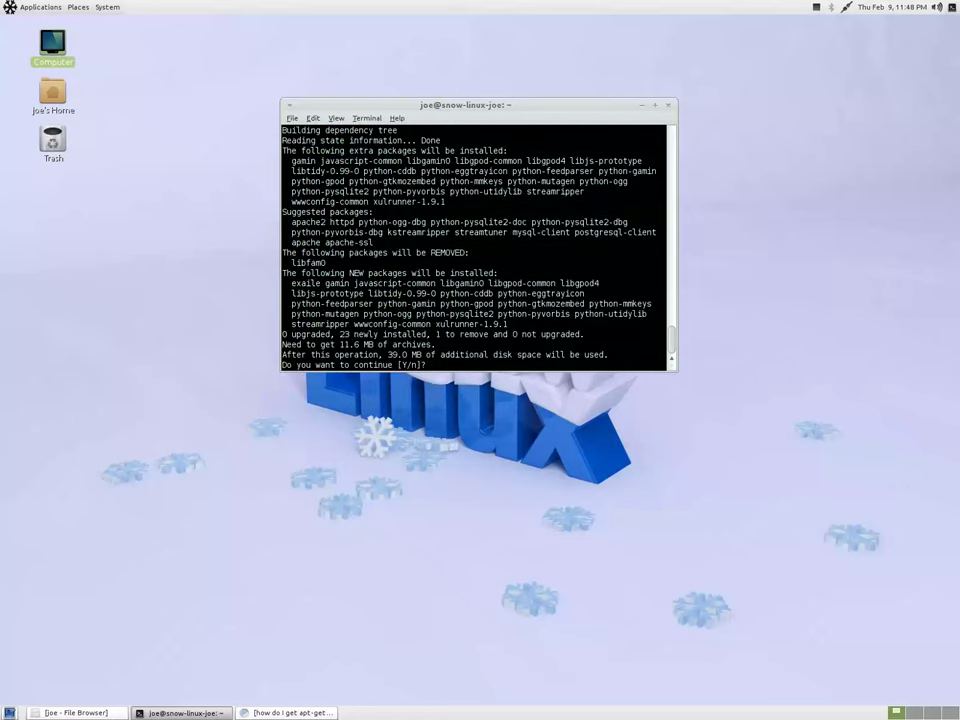
key(alt+space)
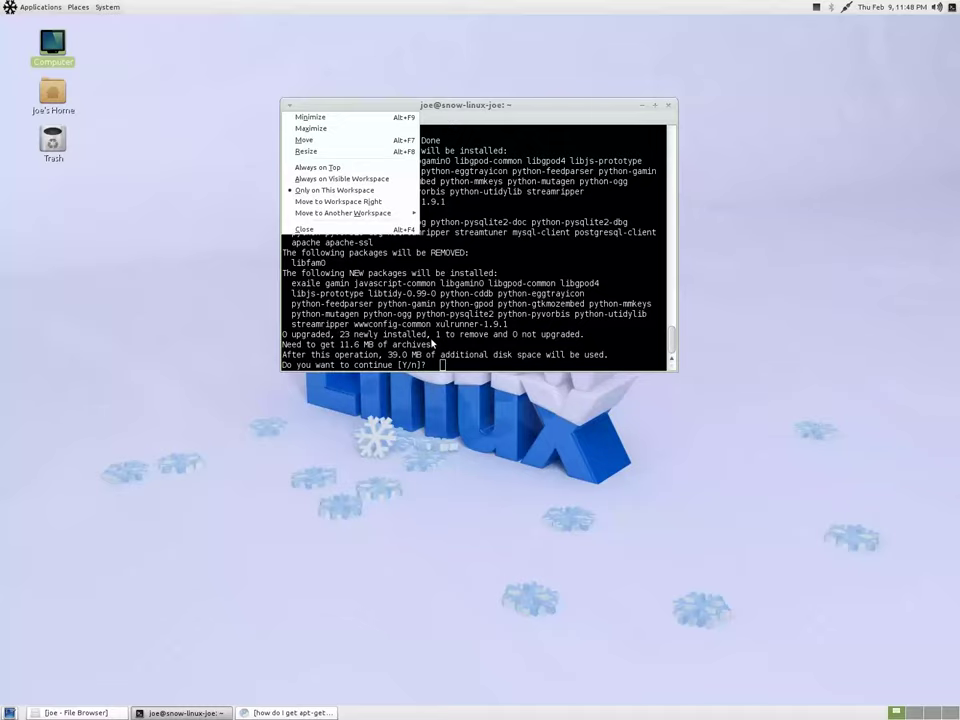
key(x)
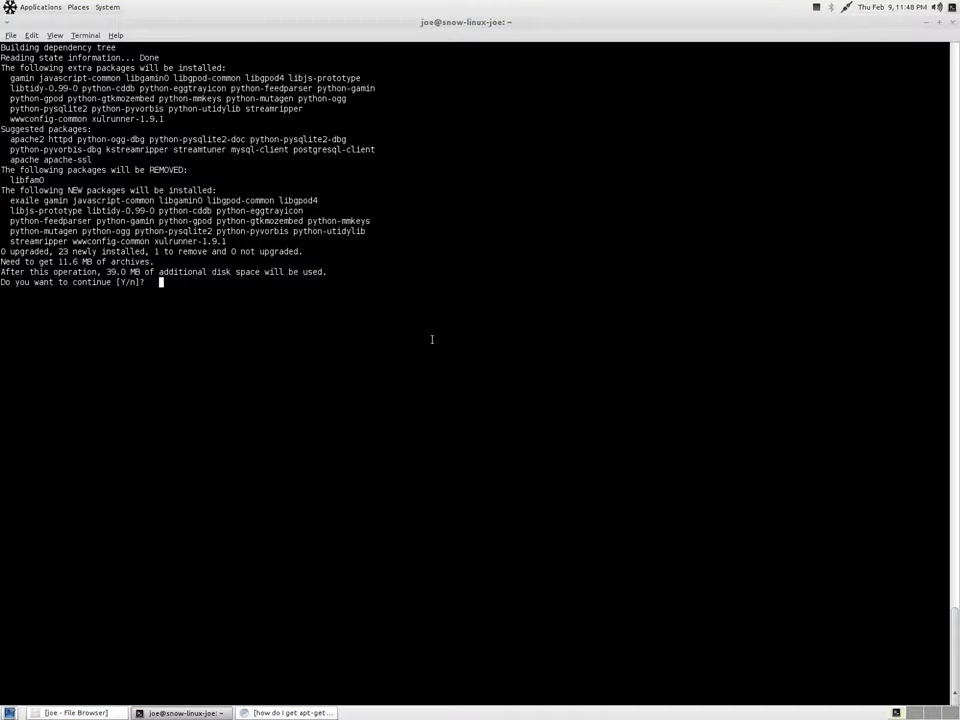
text(y)
key(Return)
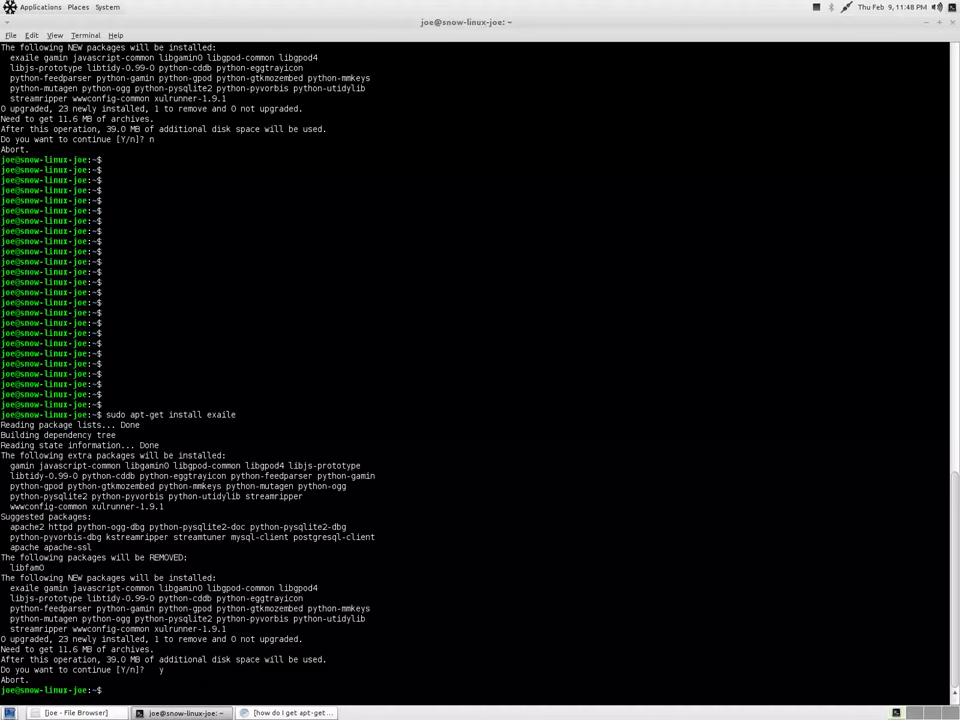
Rerun sudo apt-get install exaile, answer y to continue, and show the terminal full screen.
key(Up)
key(Return)
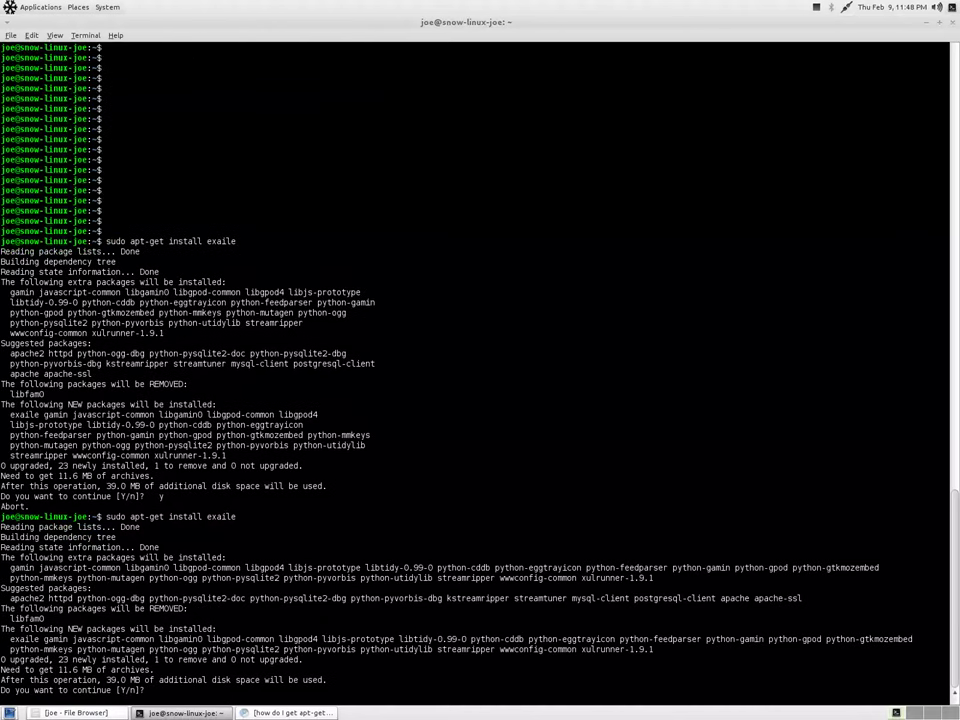
text(y)
key(Return)
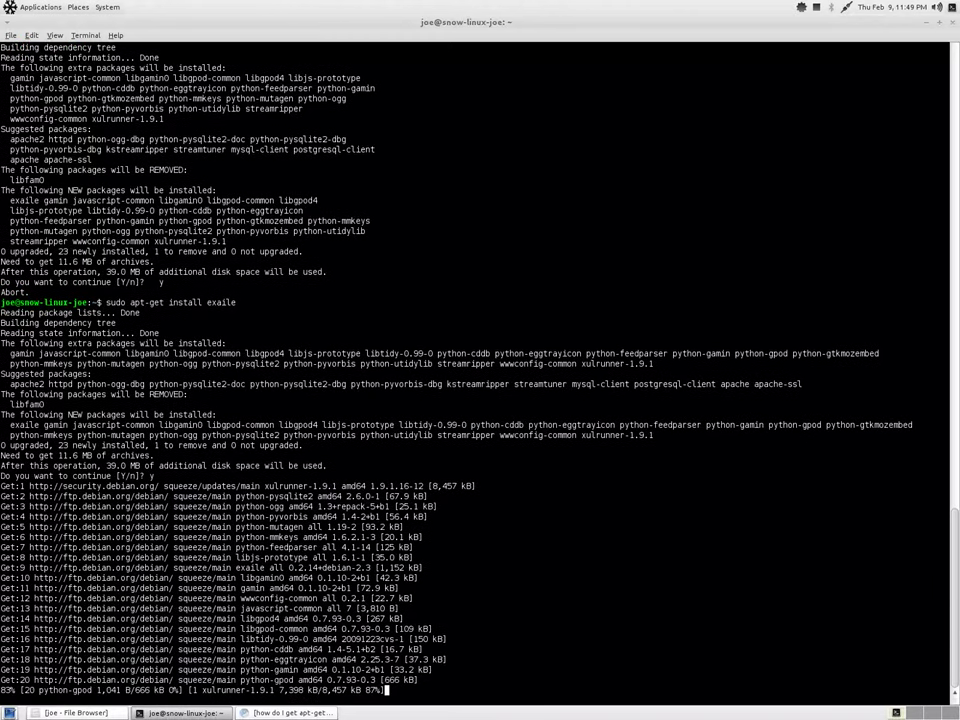
key(F11)
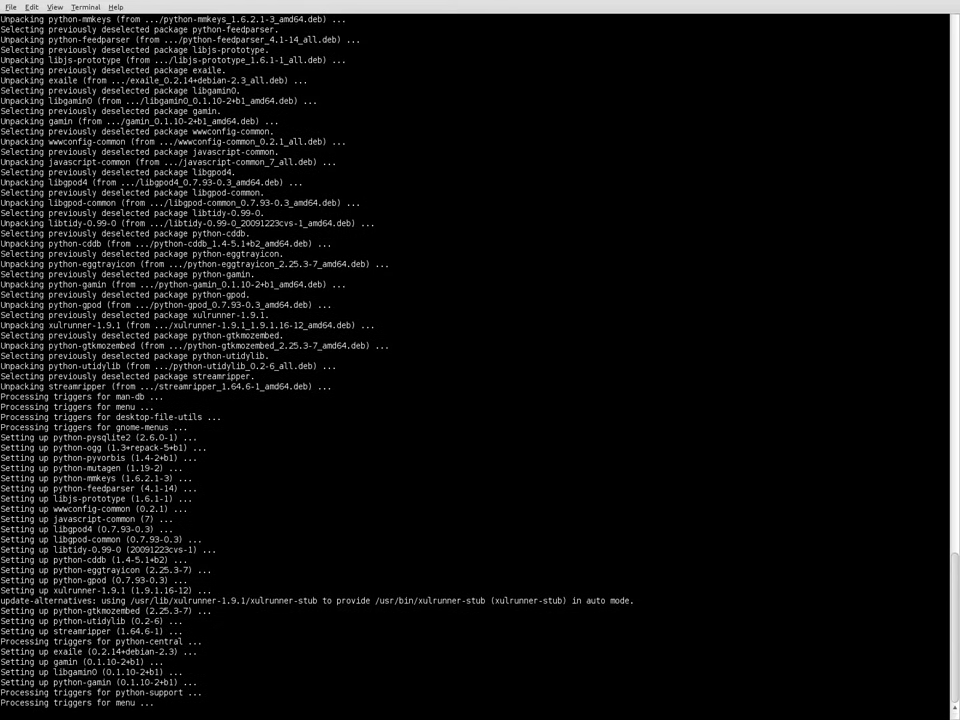
Close the terminal and the browser window with the LinuxQuestions thread.
click(11, 7)
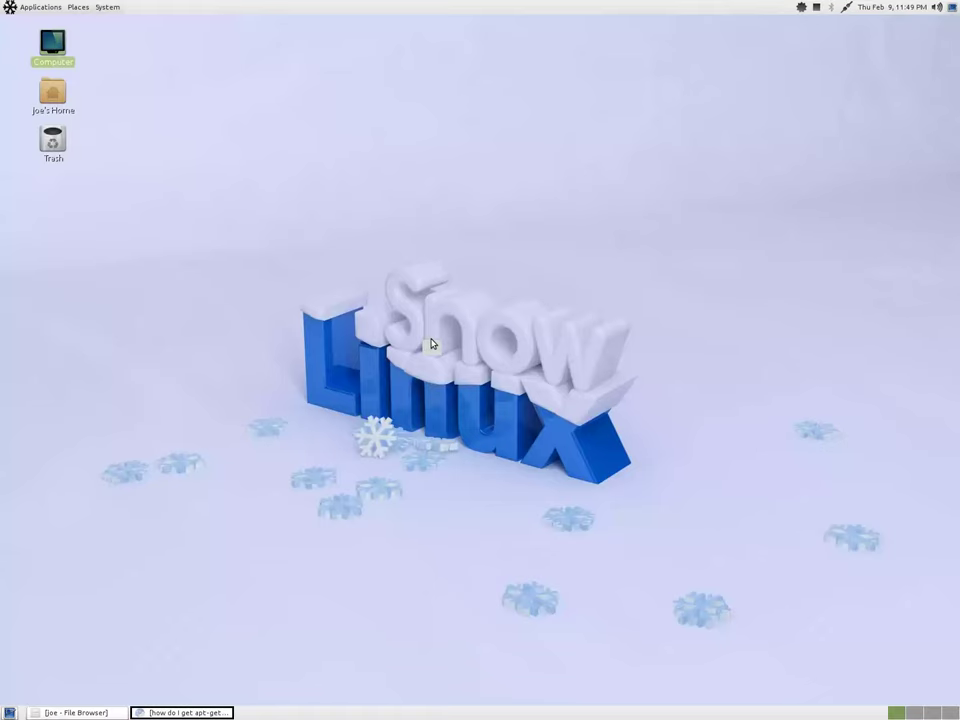
key(alt+Tab)
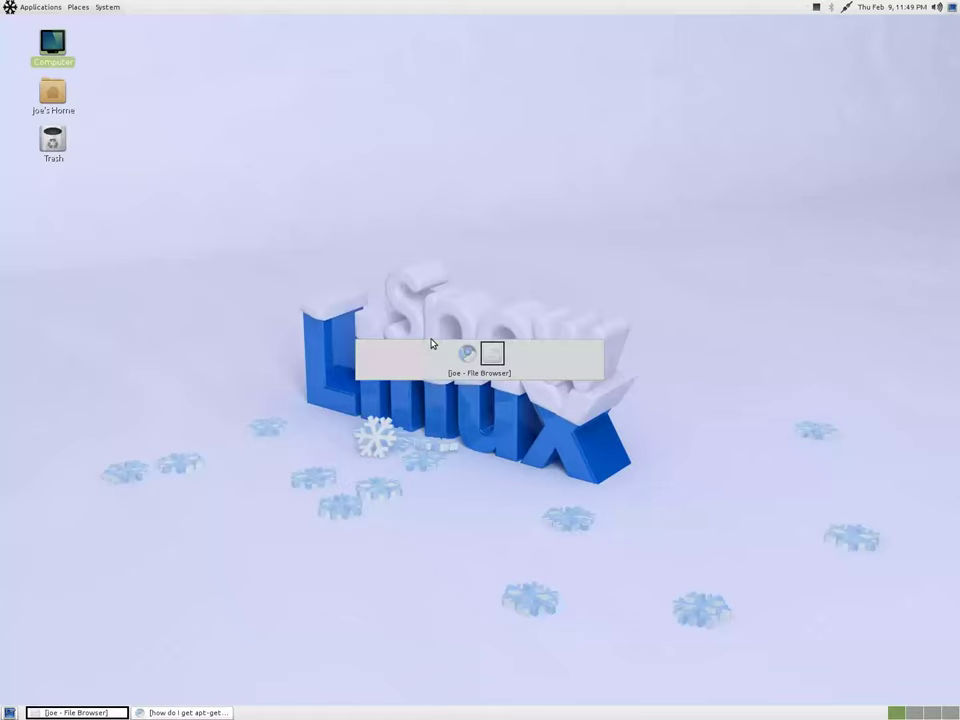
key(alt+Tab)
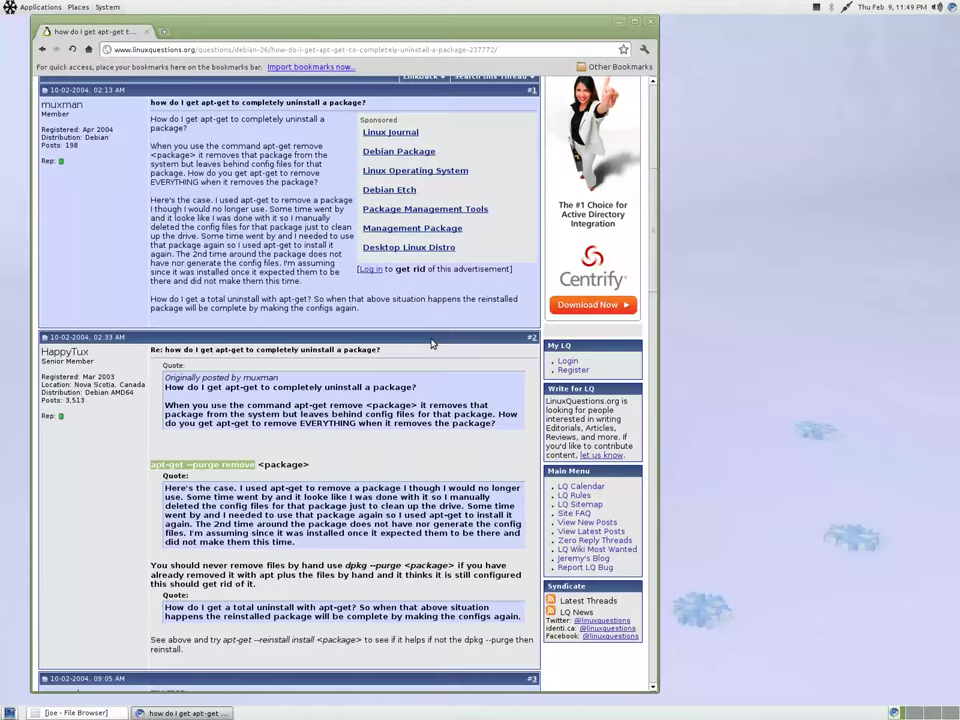
key(alt+f)
key(Escape)
key(alt+F4)
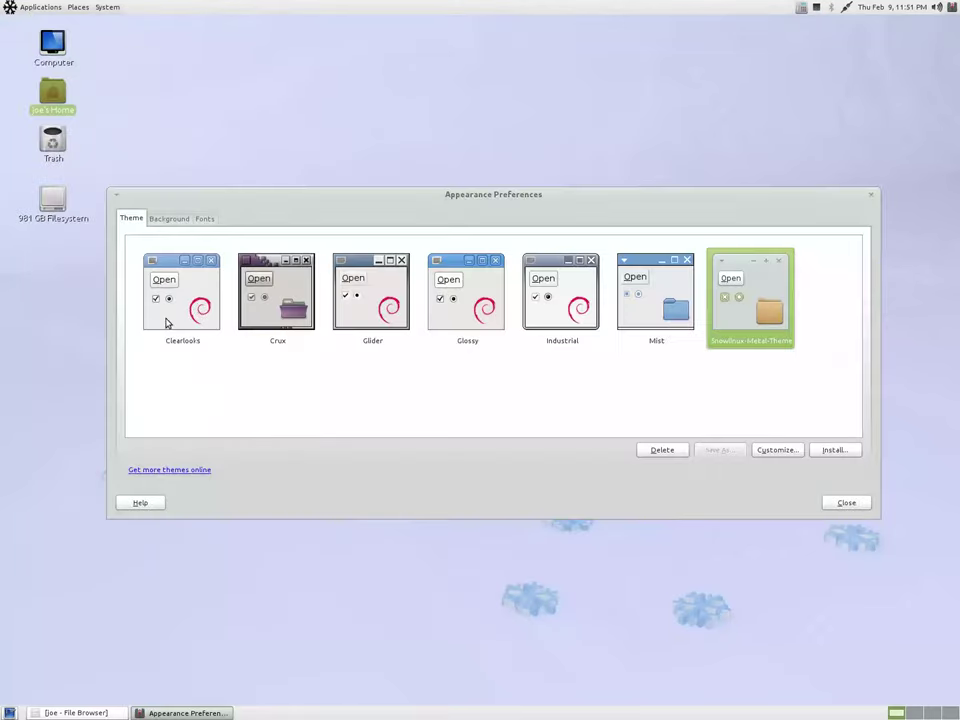
Preview the Clearlooks, Crux, Glider, Glossy, Industrial and Mist themes, and return to Snowlinux-Metal-Theme.
click(167, 322)
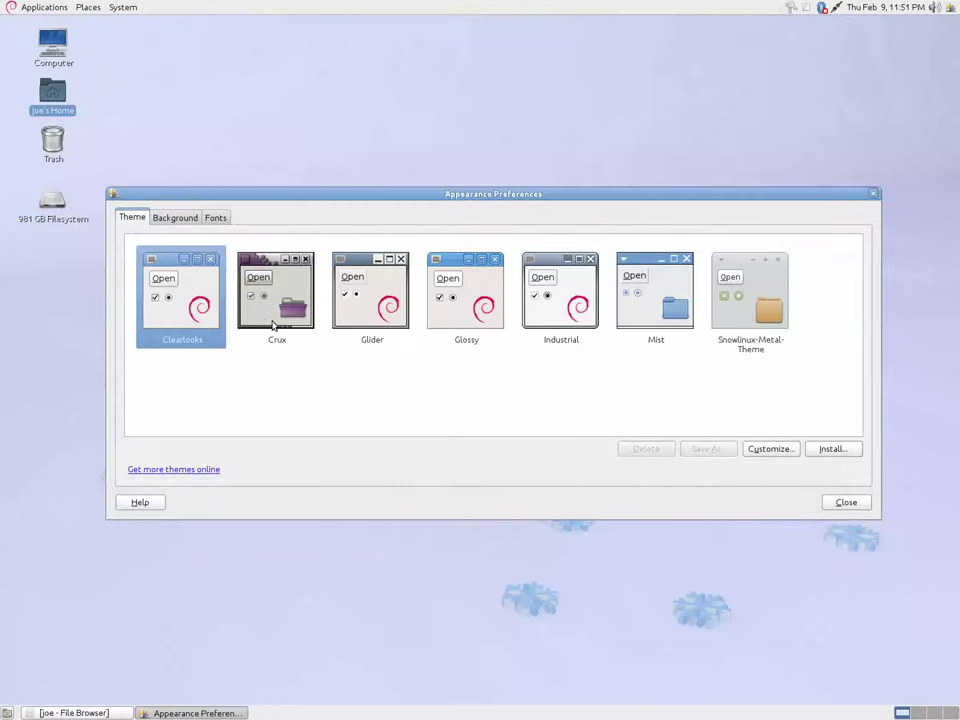
click(271, 321)
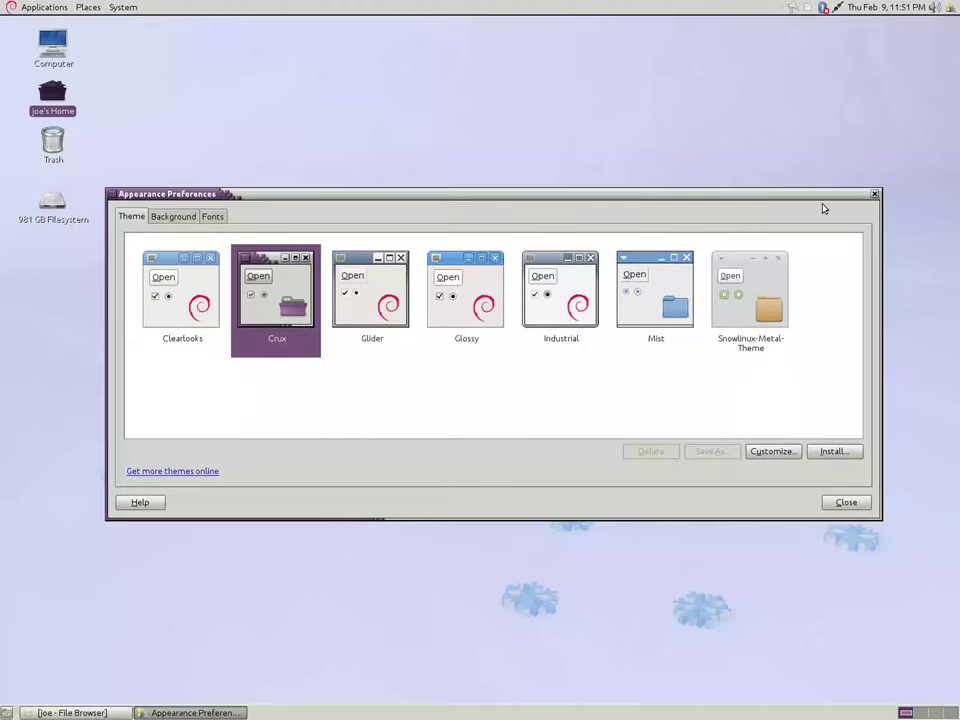
click(372, 291)
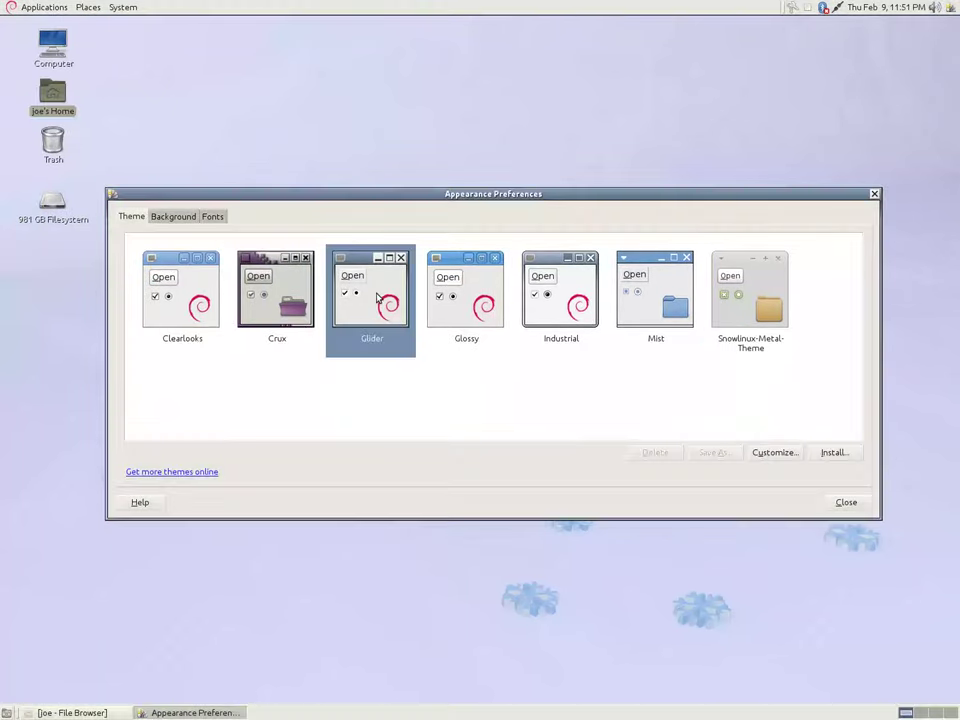
click(483, 304)
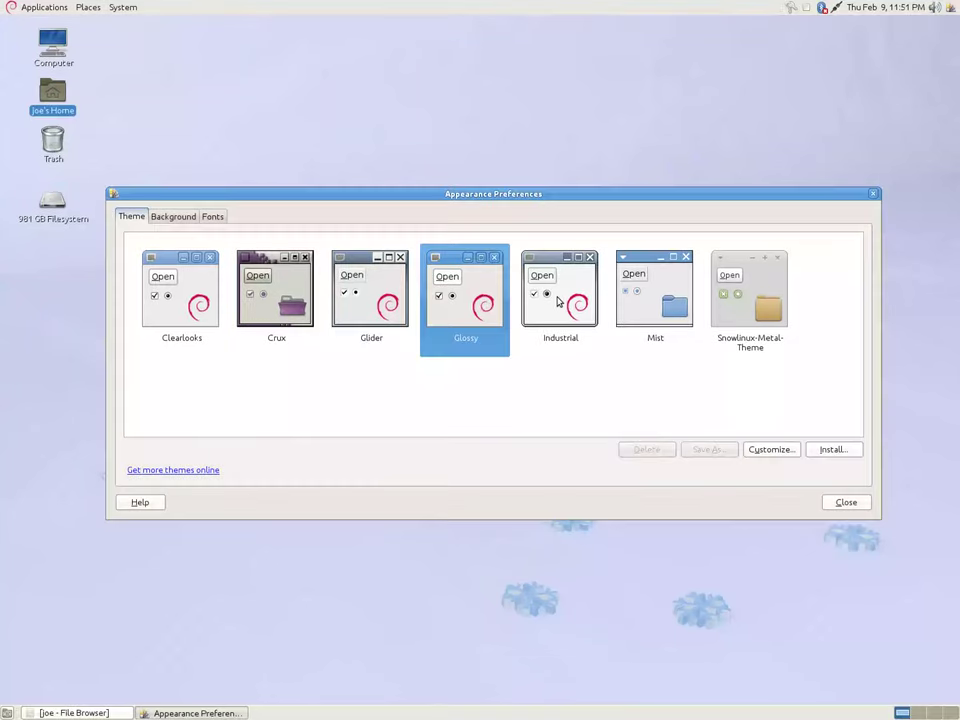
click(560, 303)
click(676, 300)
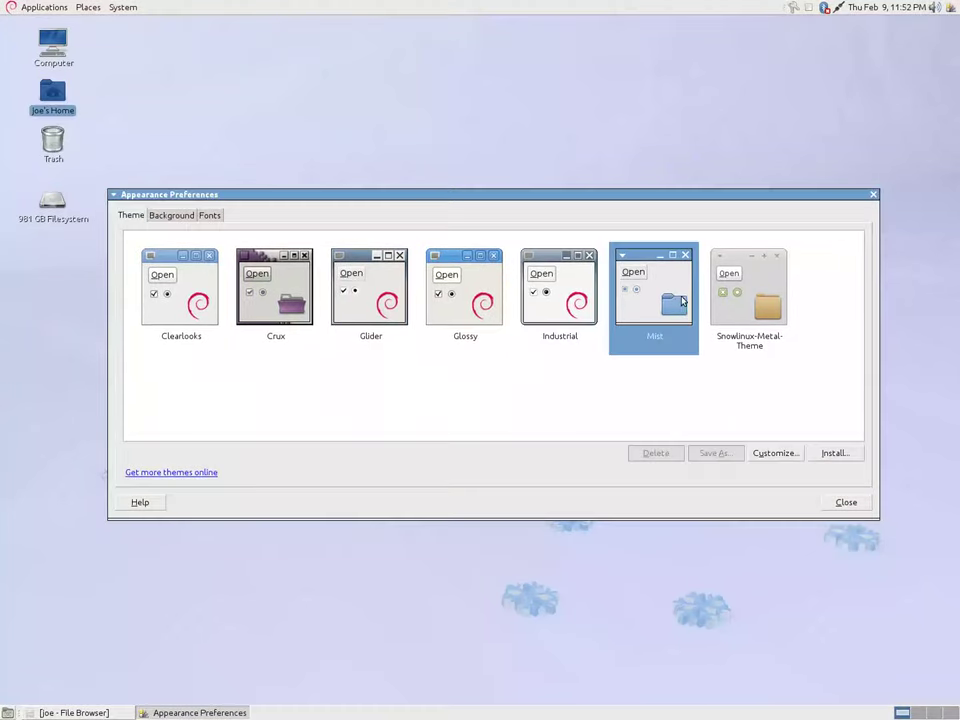
click(739, 314)
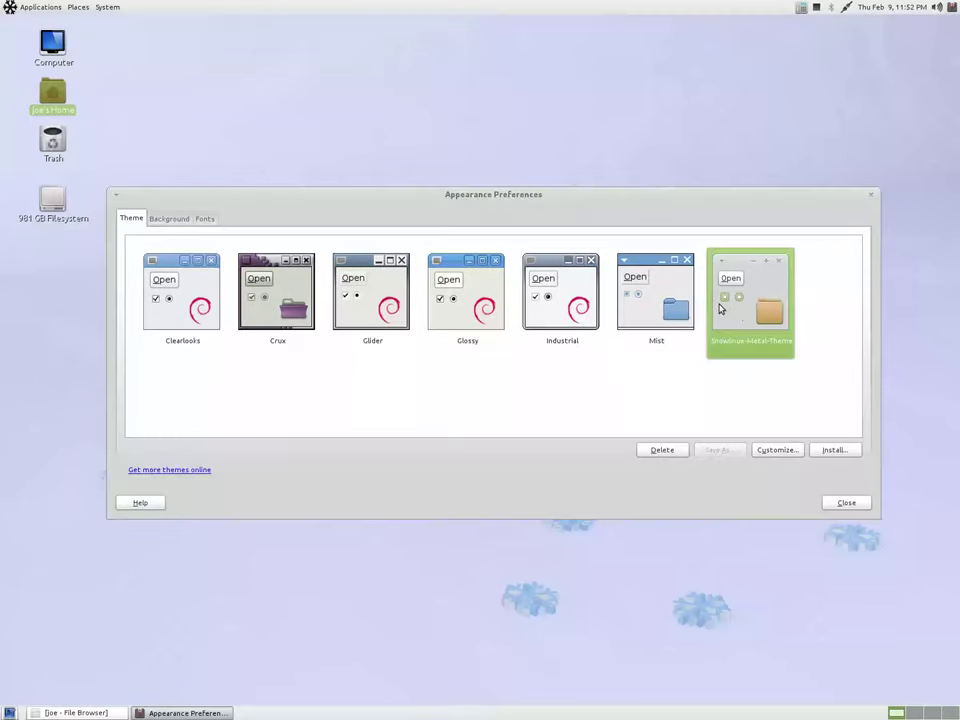
Review the theme's controls, colors, window border, icons and pointer customization options, and glance at the file chooser for installing a theme.
click(760, 450)
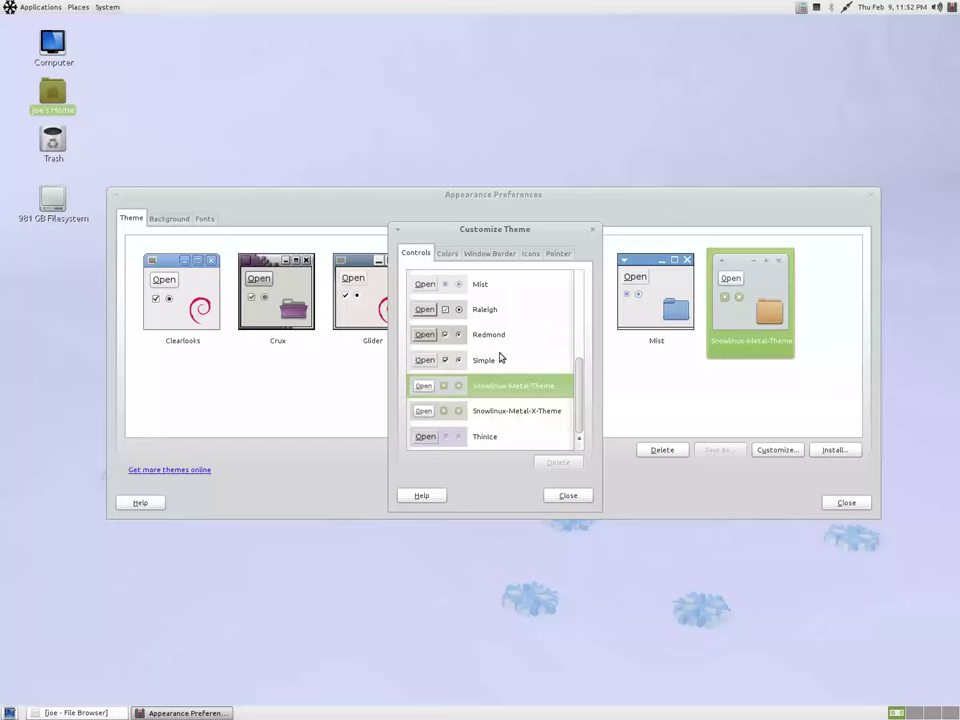
scroll(502, 358, up, 8)
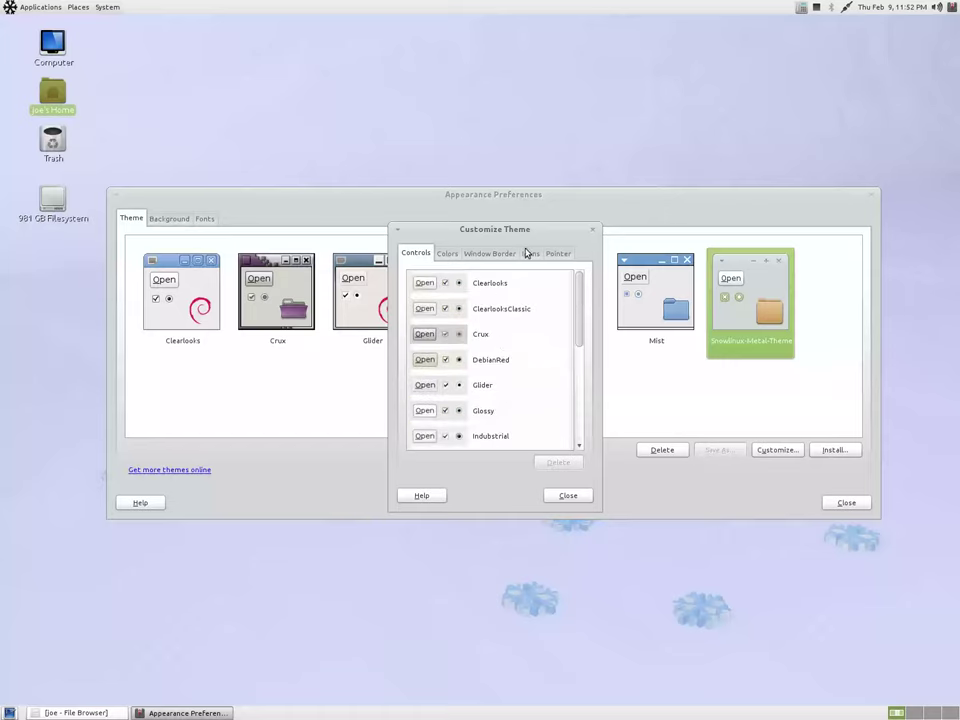
click(447, 253)
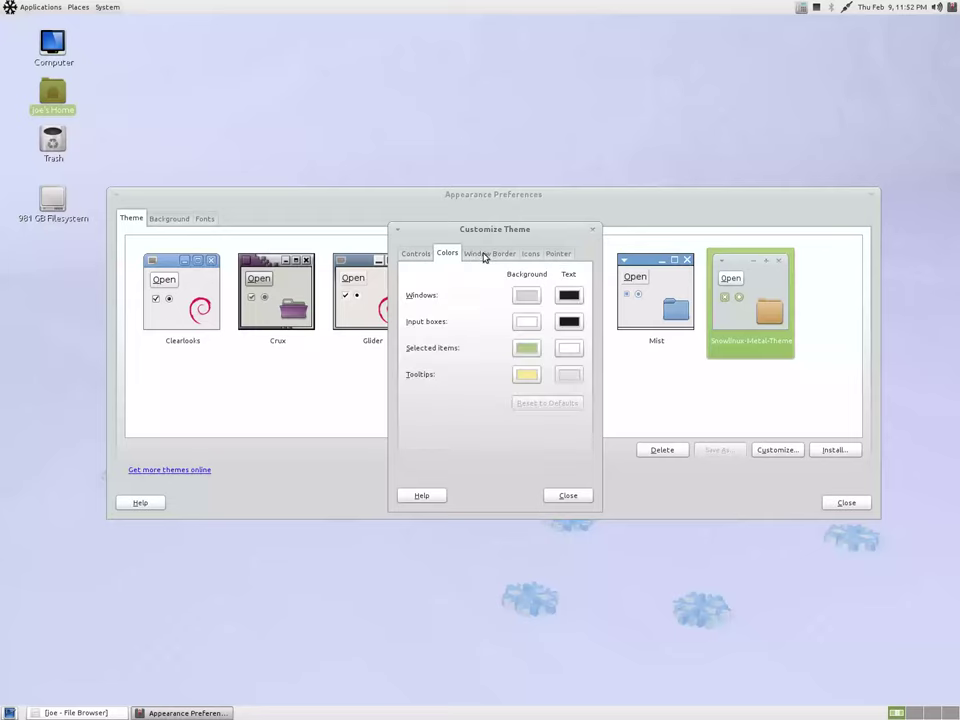
click(486, 255)
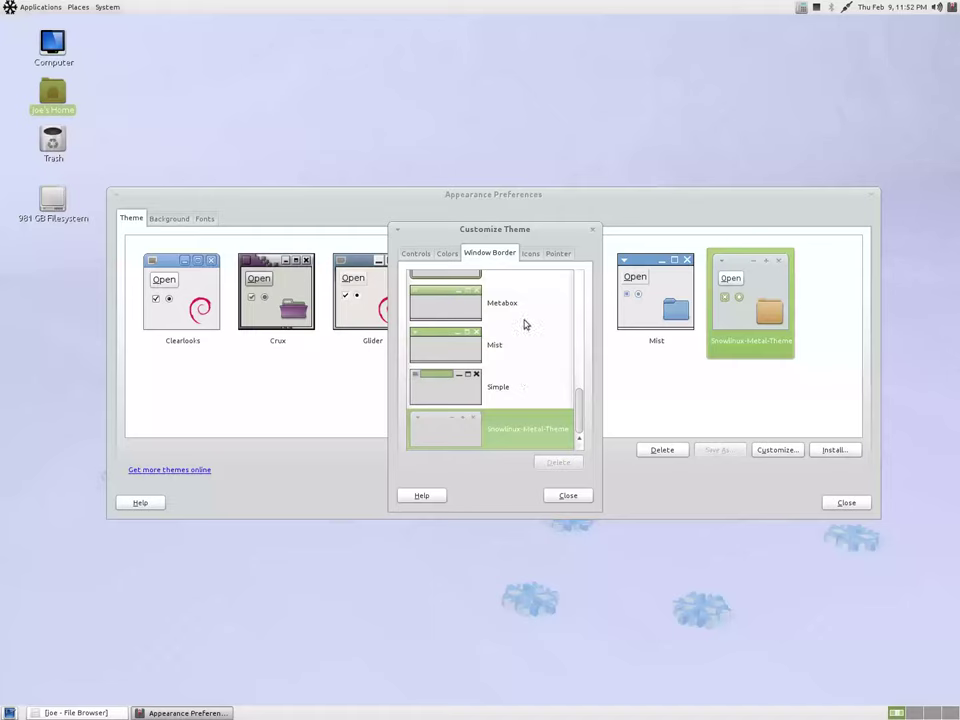
click(528, 258)
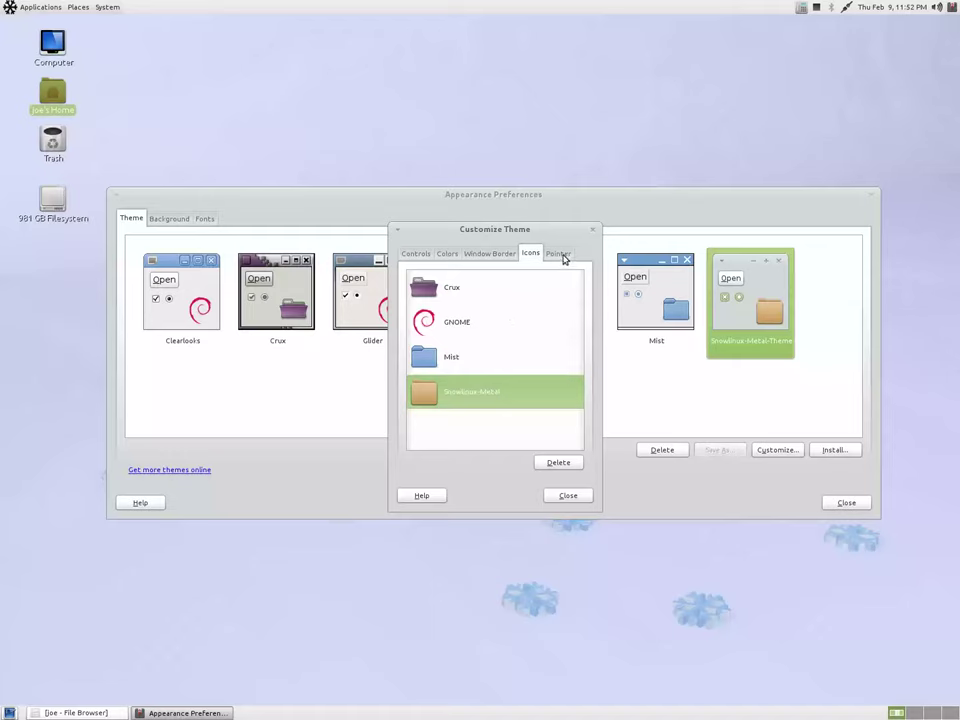
click(561, 256)
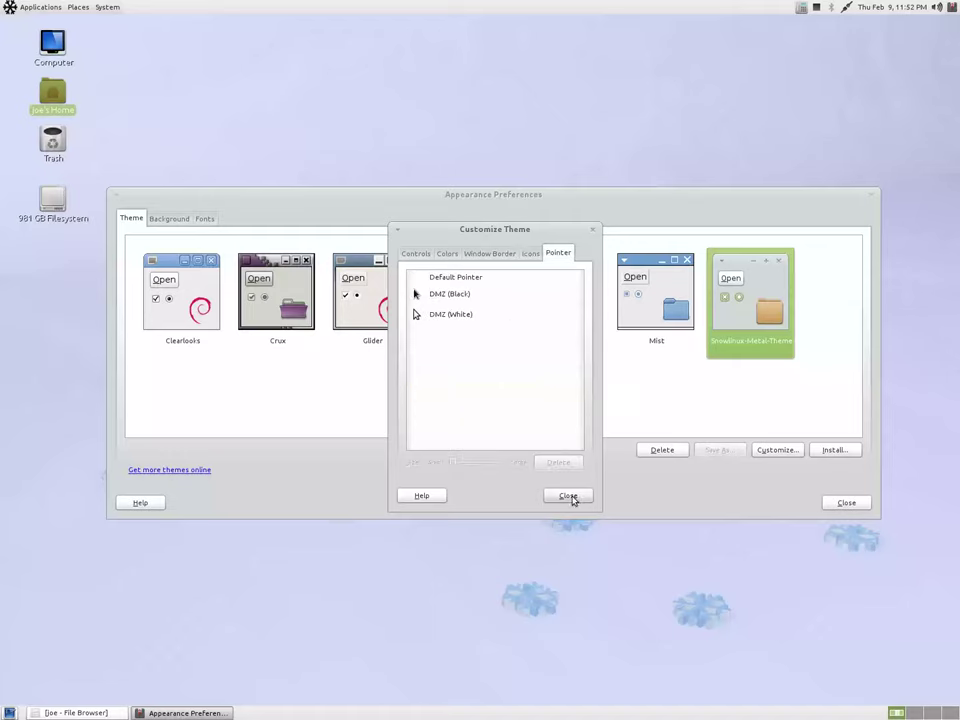
click(568, 496)
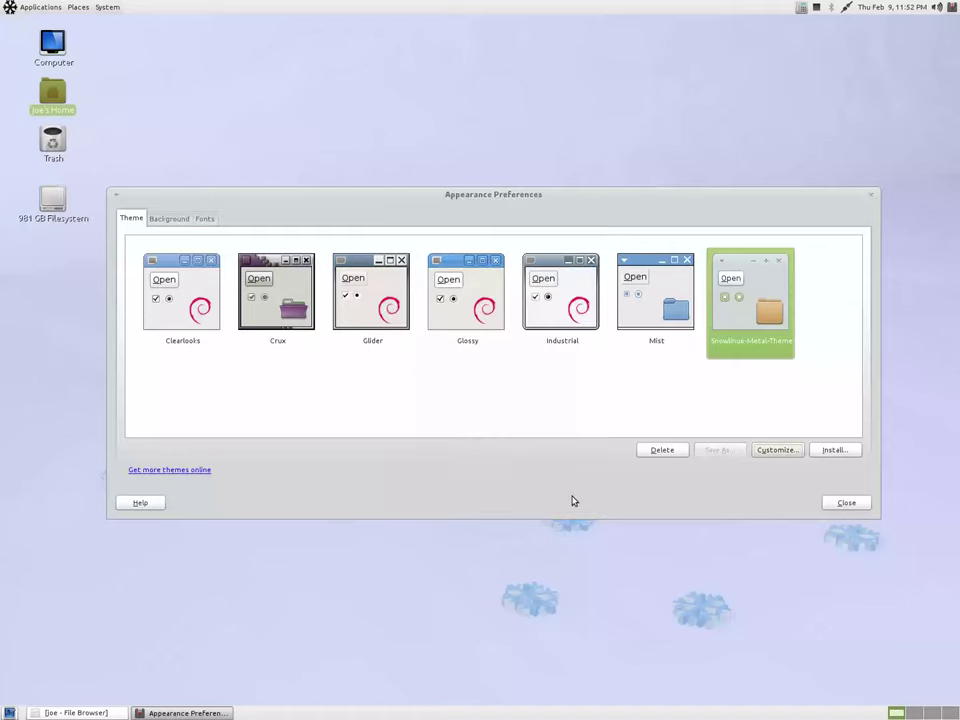
click(825, 452)
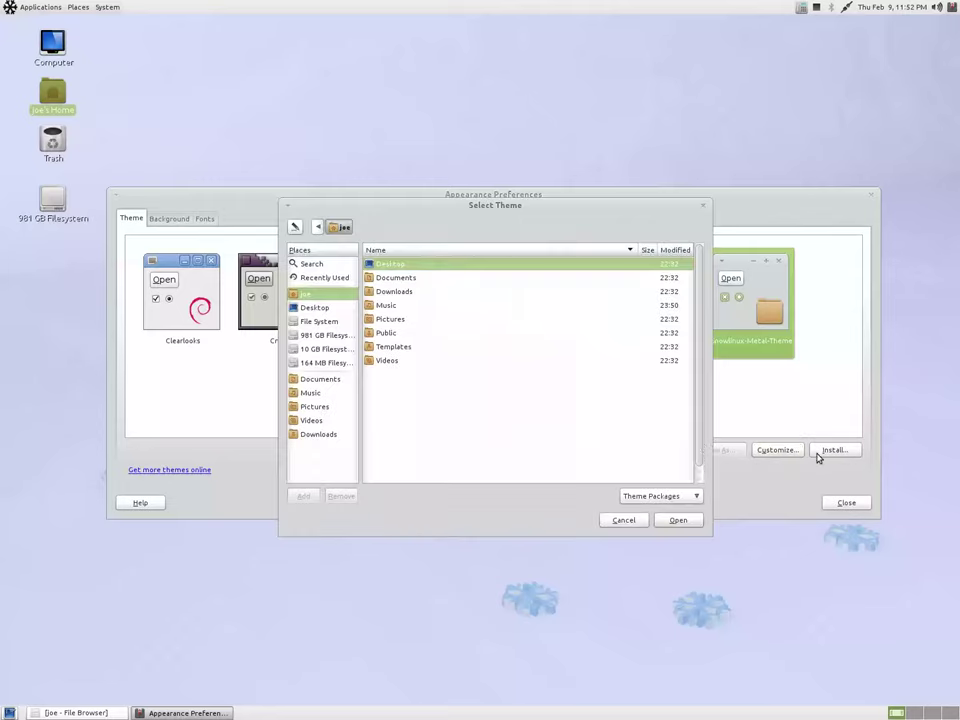
click(703, 207)
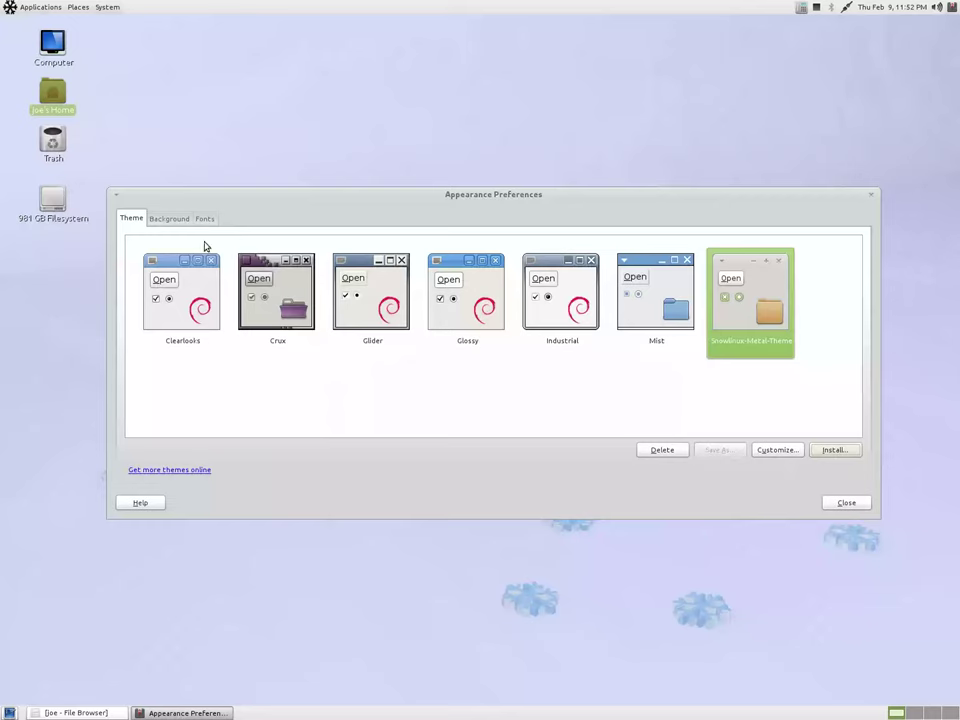
Try the solid green, water drop, green leaf, galaxy and blue starry-sky desktop backgrounds, shifting the preferences window aside.
click(170, 218)
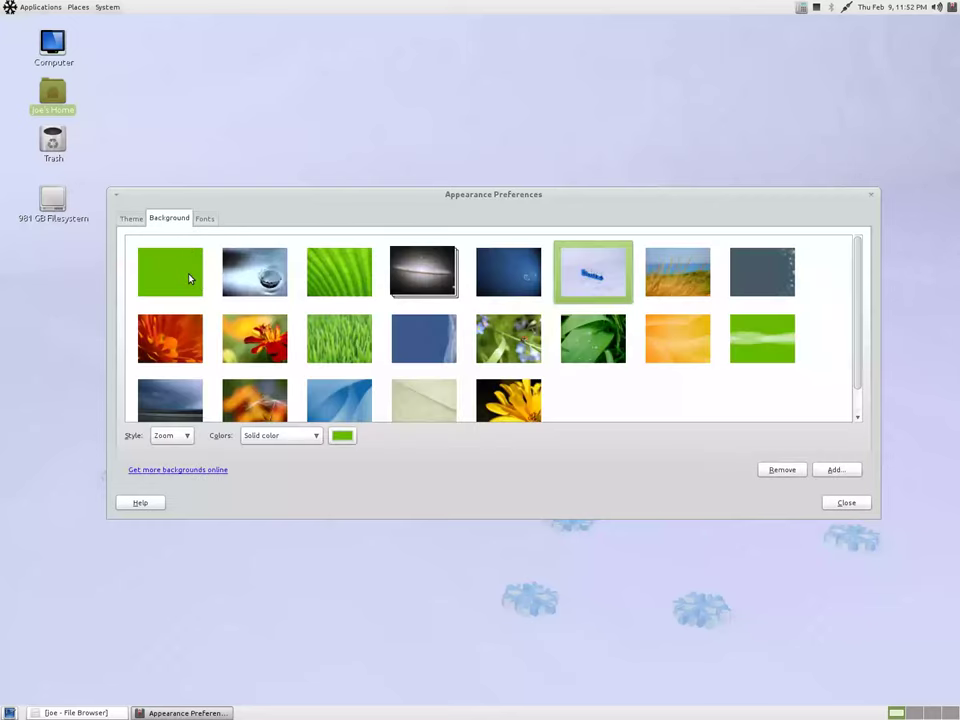
click(189, 279)
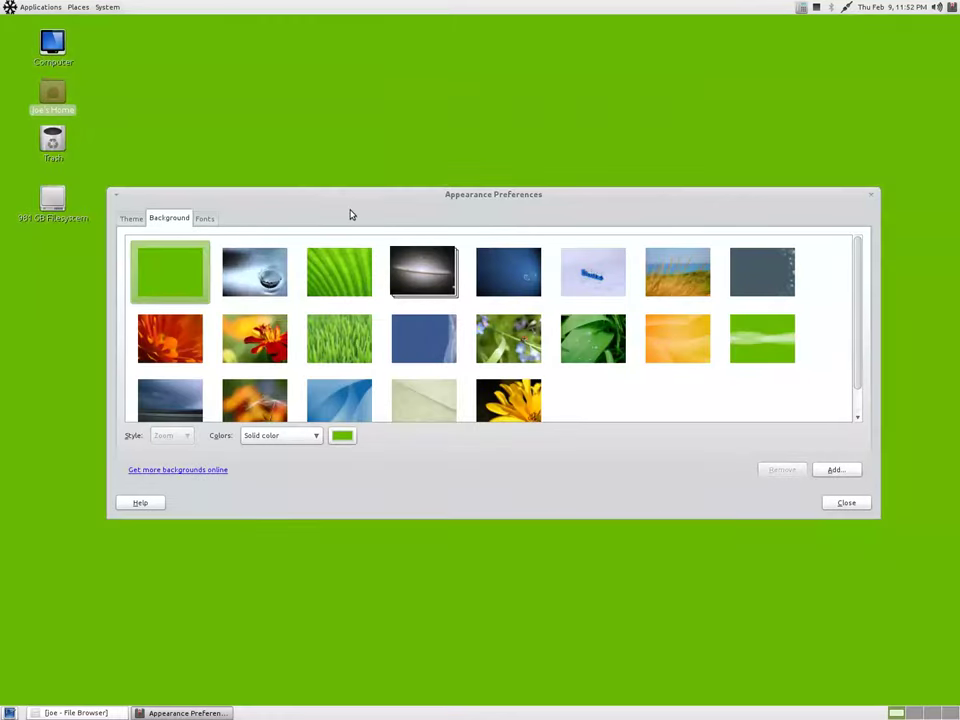
click(262, 275)
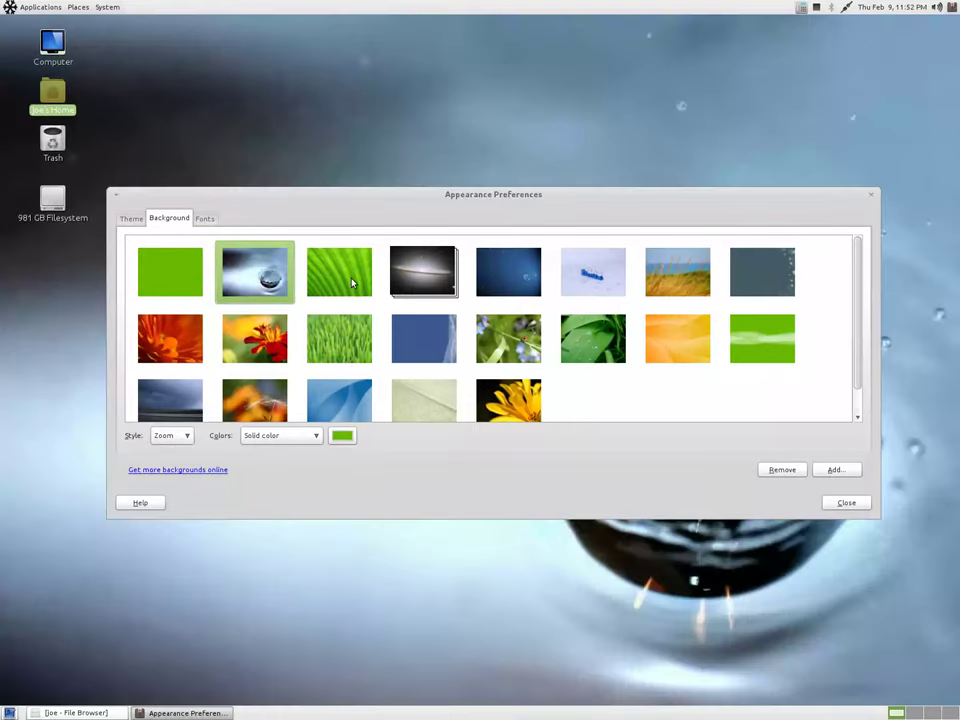
click(352, 283)
click(420, 280)
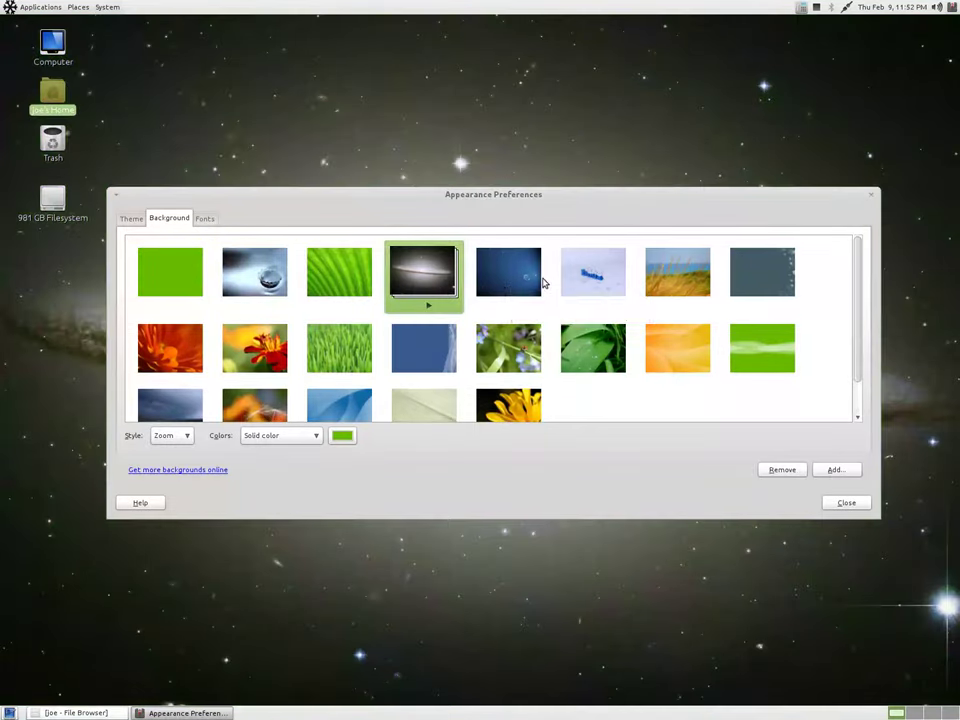
click(518, 287)
drag(531, 191, 491, 205)
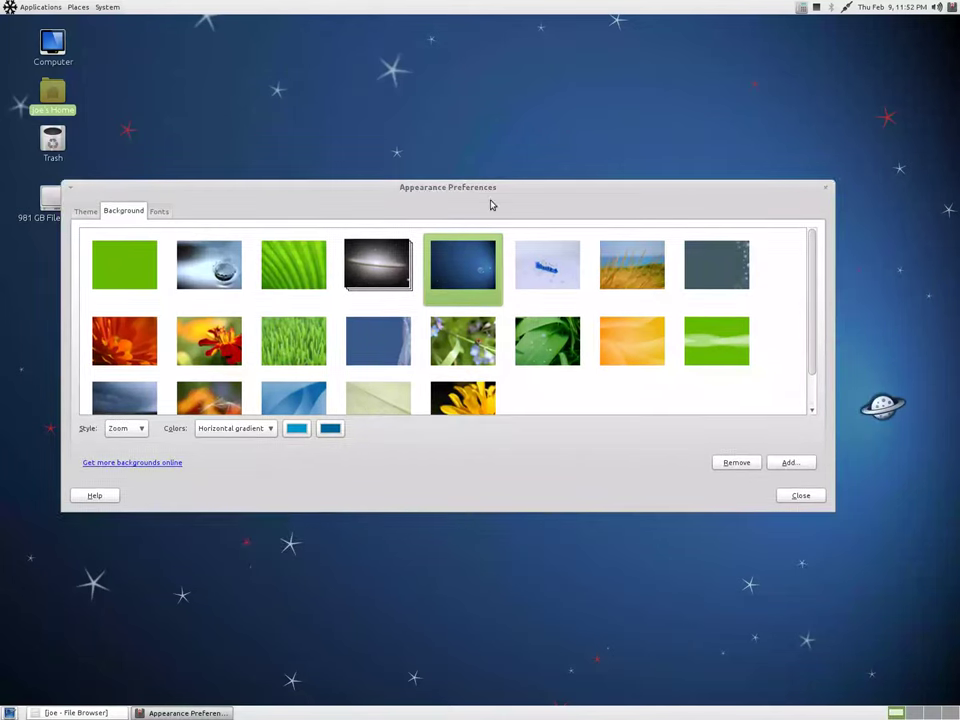
Try the golden field, grey circles, orange flower, red-and-yellow flower, grass, blue bubbles and ladybug desktop backgrounds.
click(630, 289)
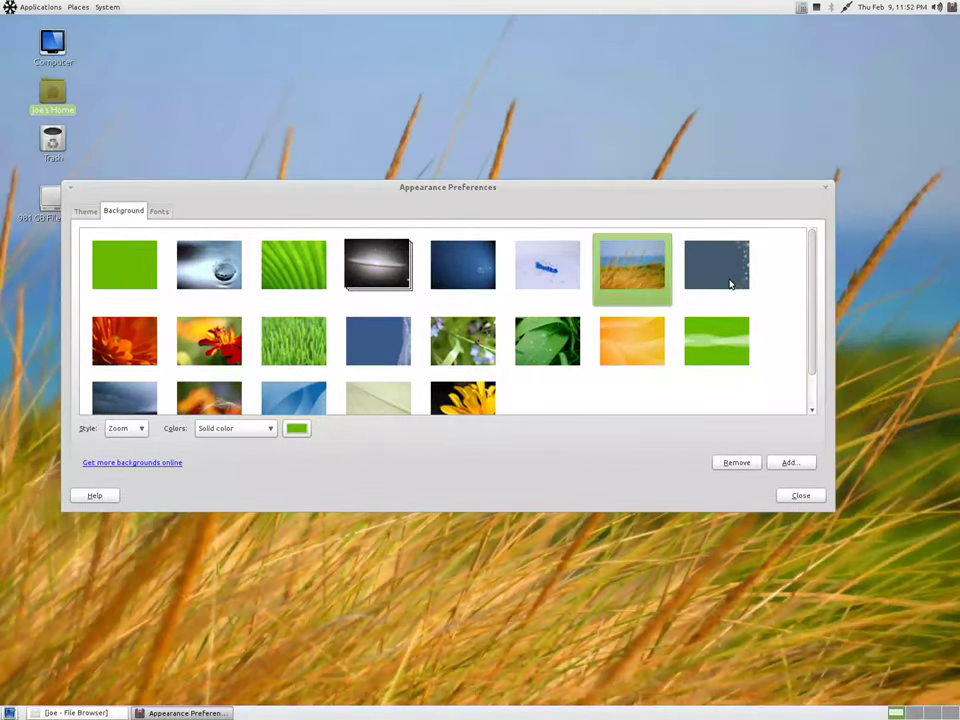
click(731, 290)
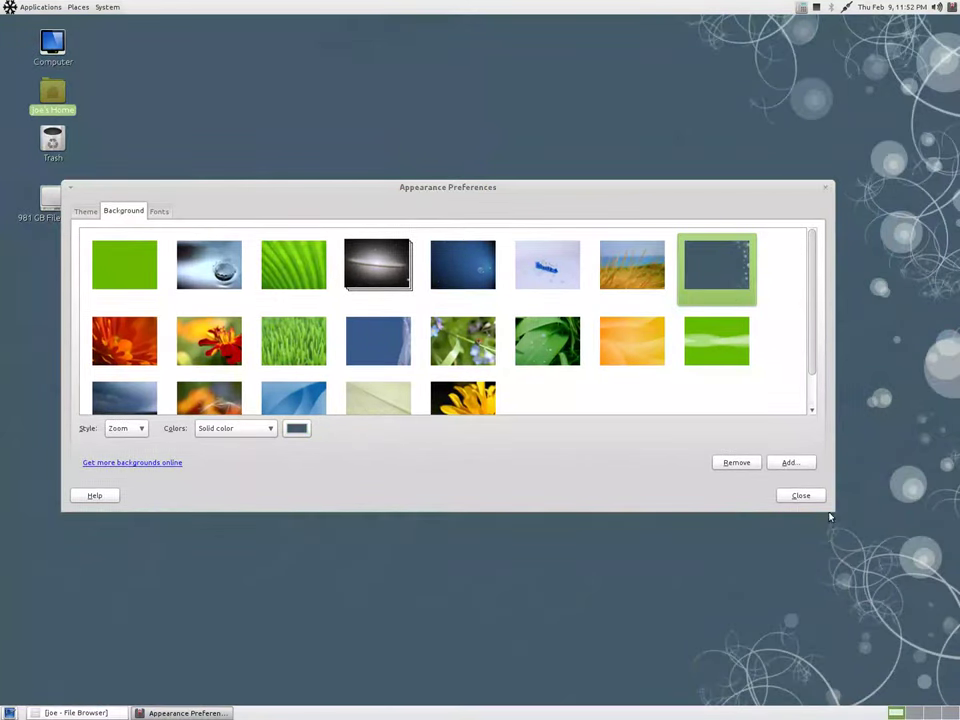
click(117, 340)
click(236, 349)
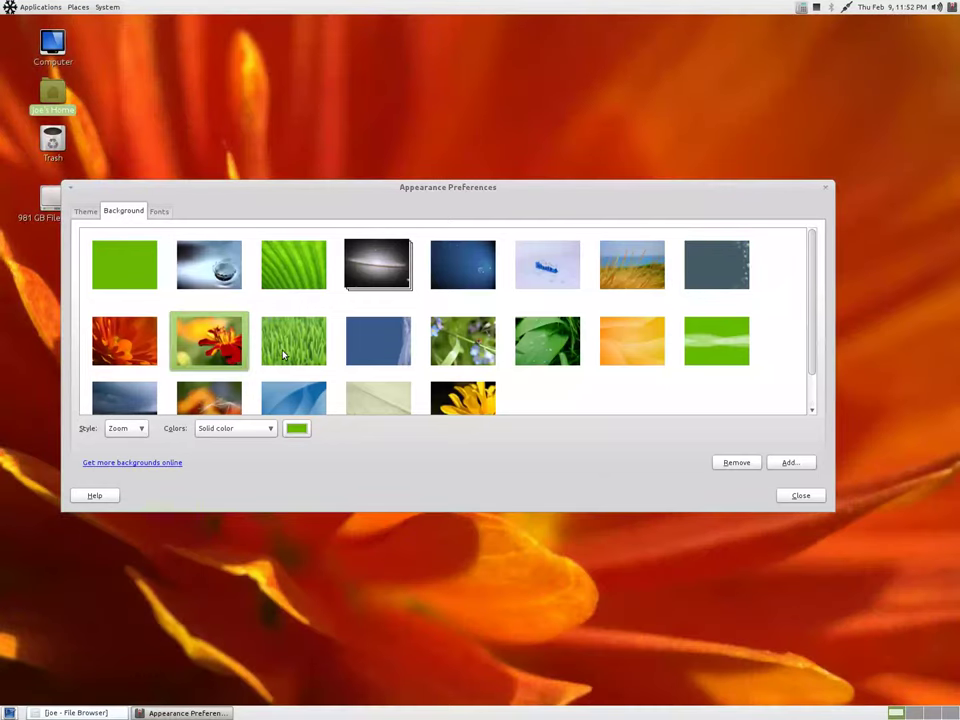
click(290, 350)
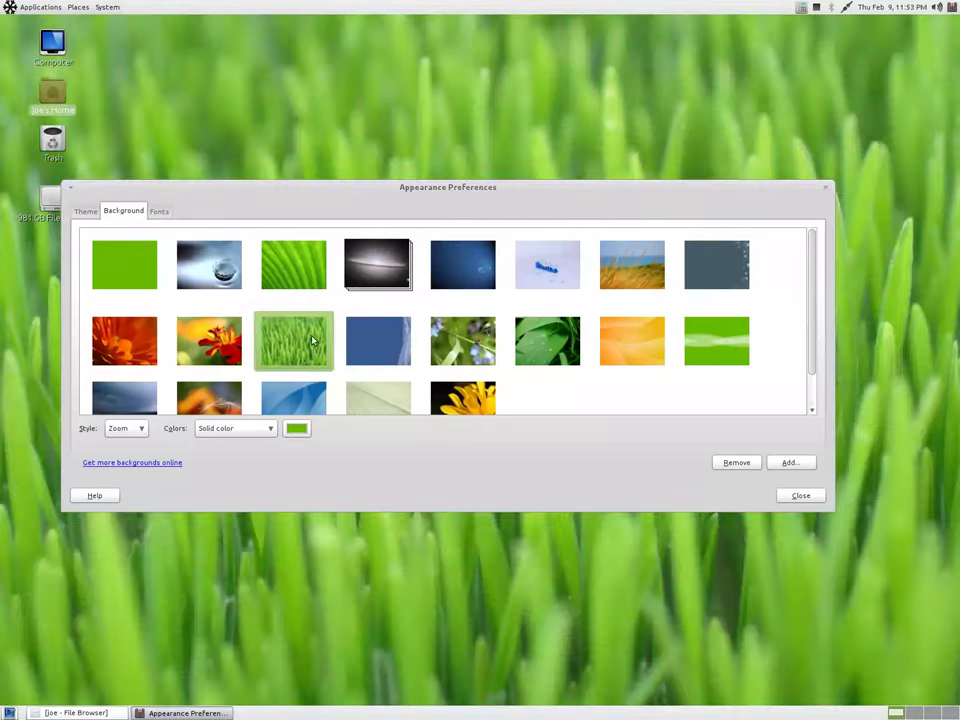
click(370, 340)
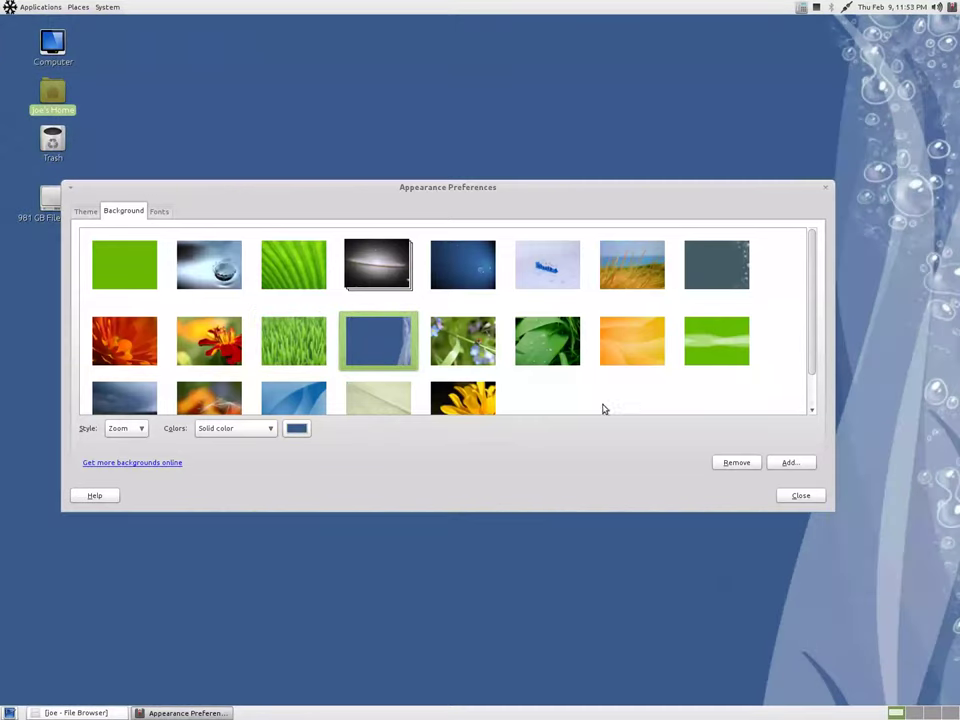
click(490, 352)
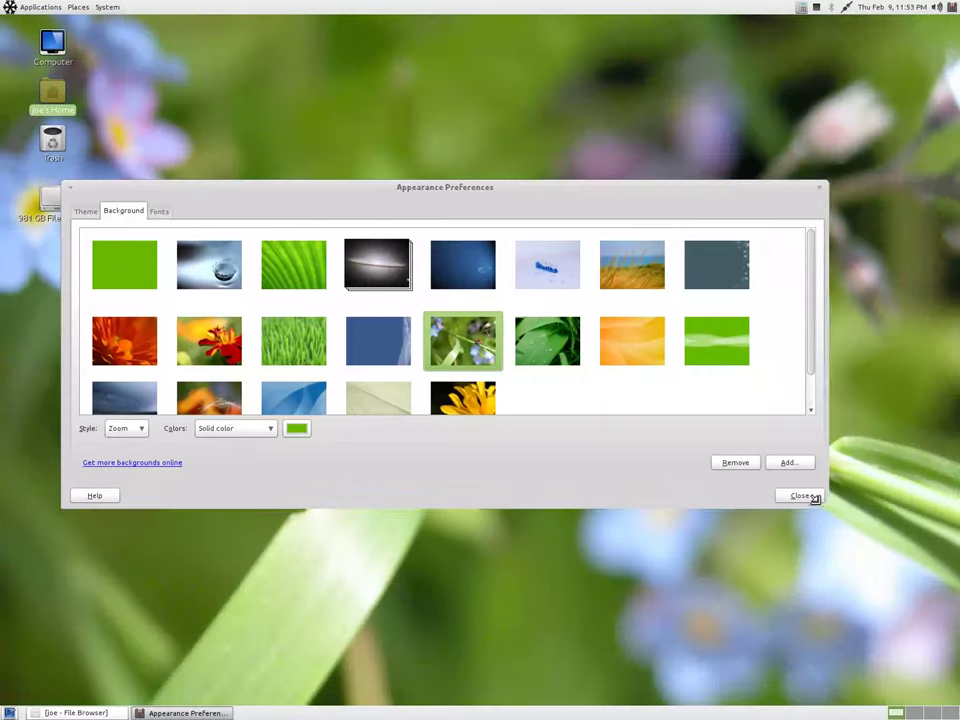
Narrow the preferences window and try the remaining backgrounds, from the wet green leaves through the stormy road to the yellow flower.
drag(829, 511, 332, 581)
scroll(354, 328, down, 4)
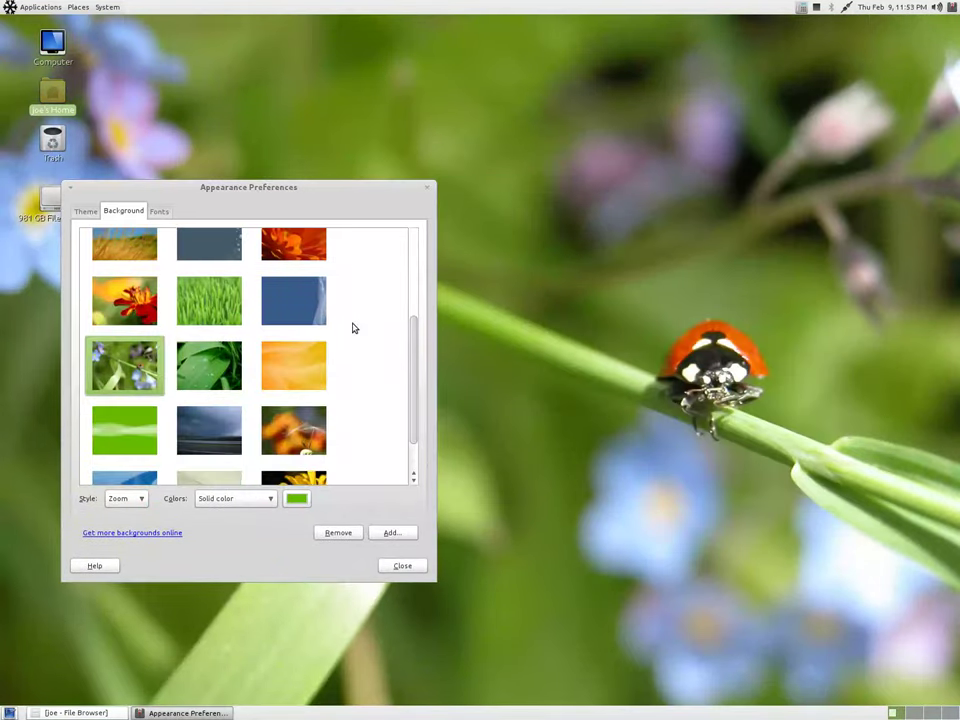
scroll(352, 330, down, 1)
click(236, 340)
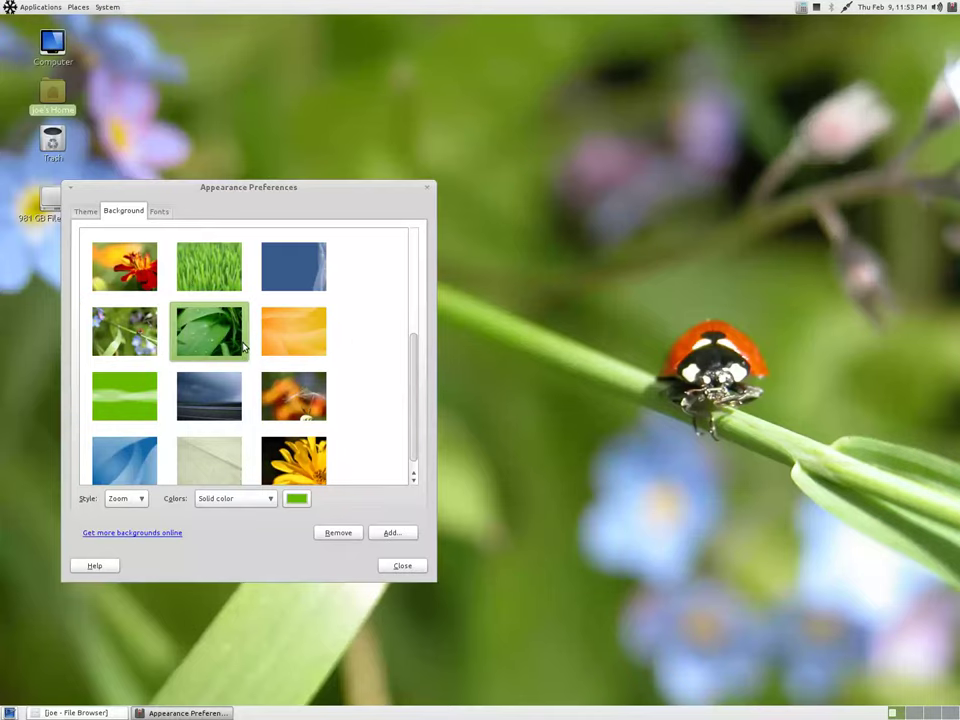
key(Right)
key(Down)
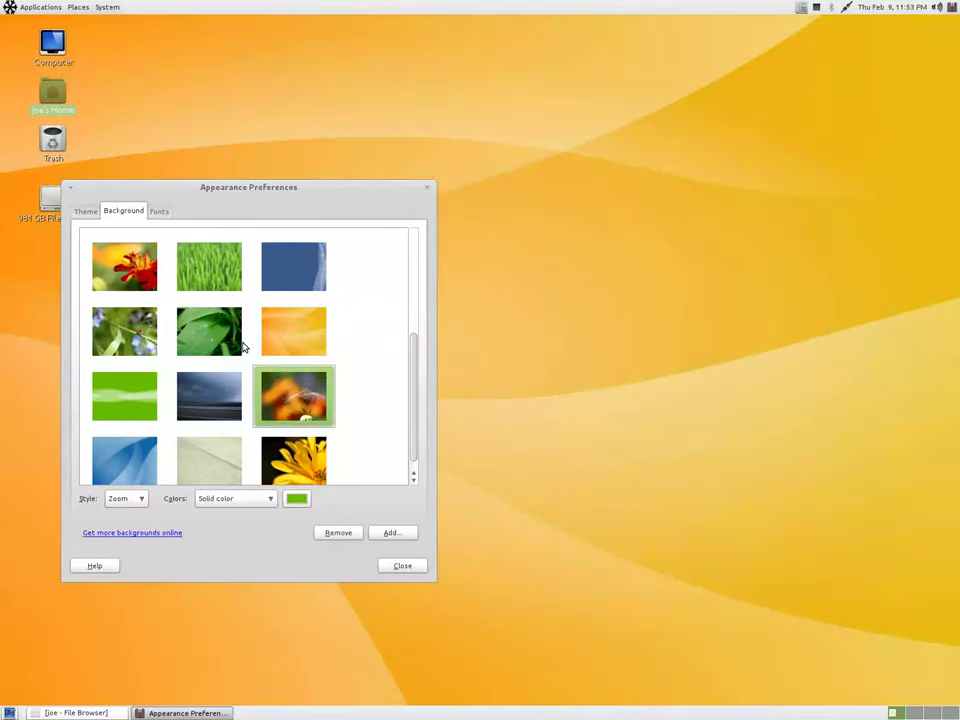
key(Left)
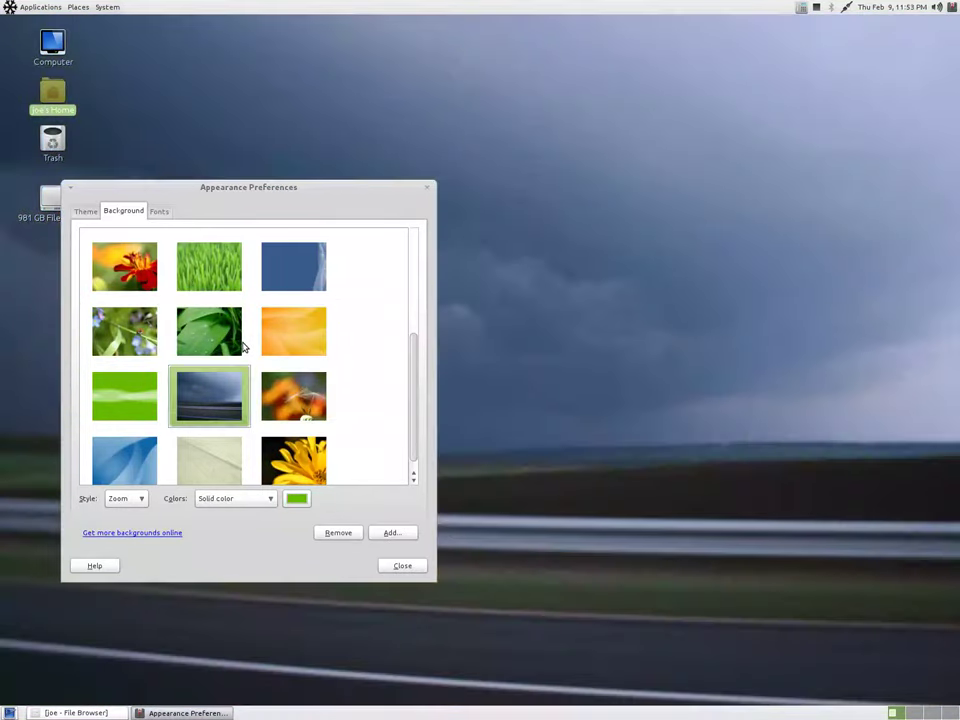
key(Left)
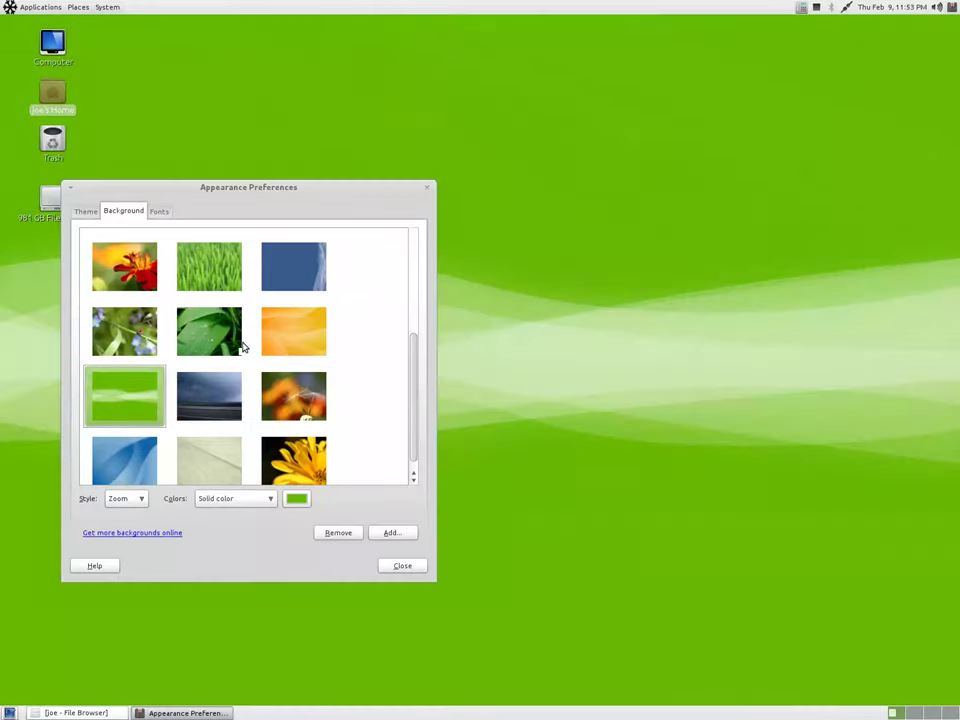
key(Down)
key(Right)
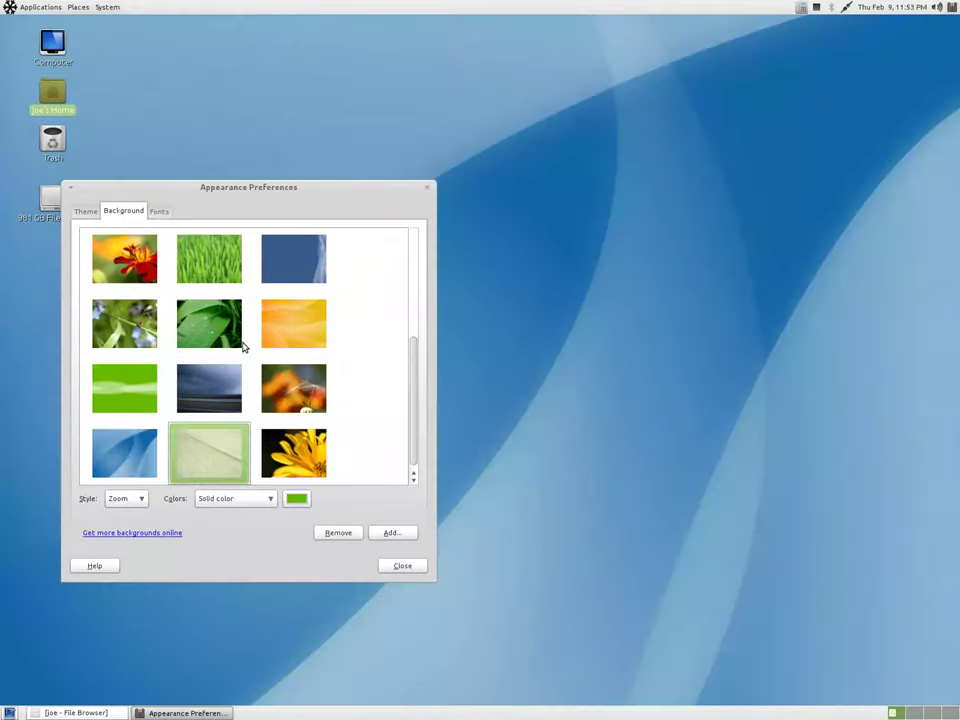
key(Right)
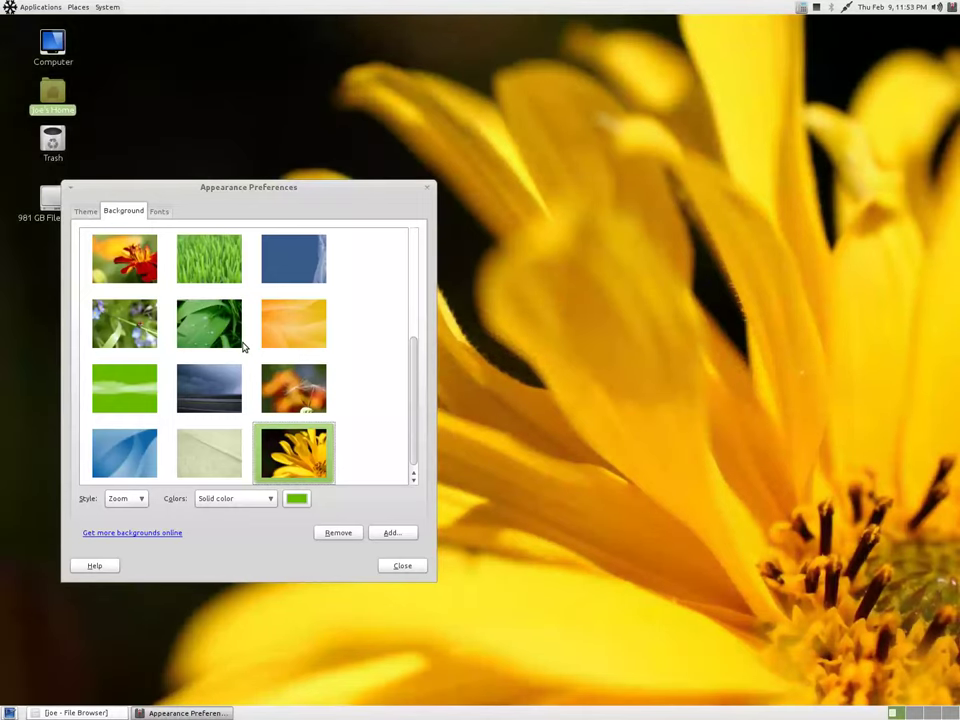
Restore the Snowlinux logo wallpaper as the desktop background and close Appearance Preferences.
key(Up)
key(Up)
key(Up)
key(Up)
key(Up)
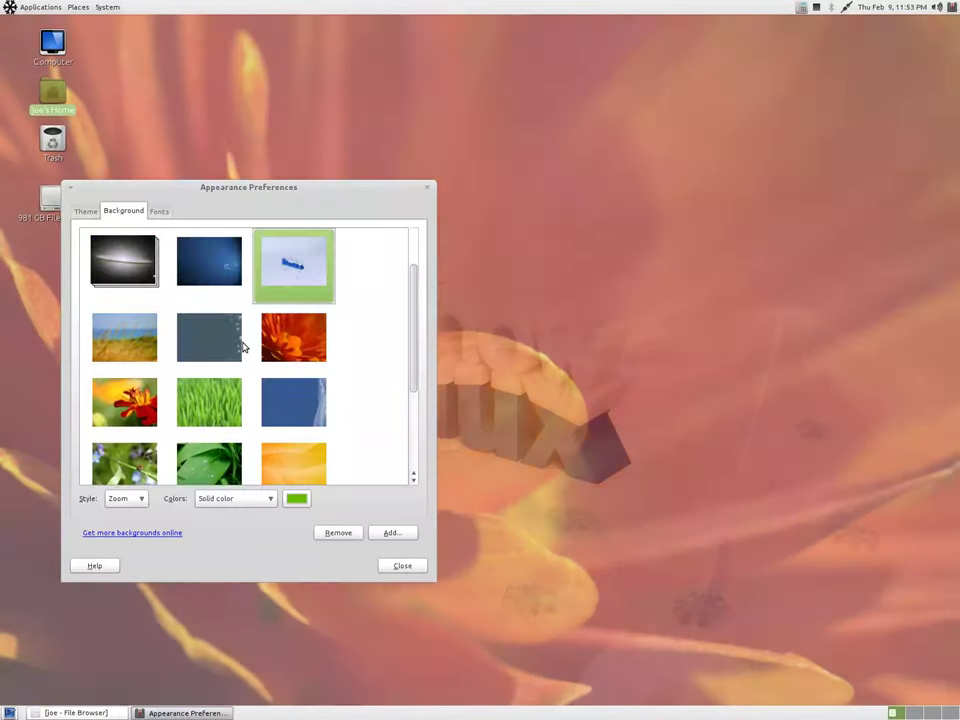
key(Escape)
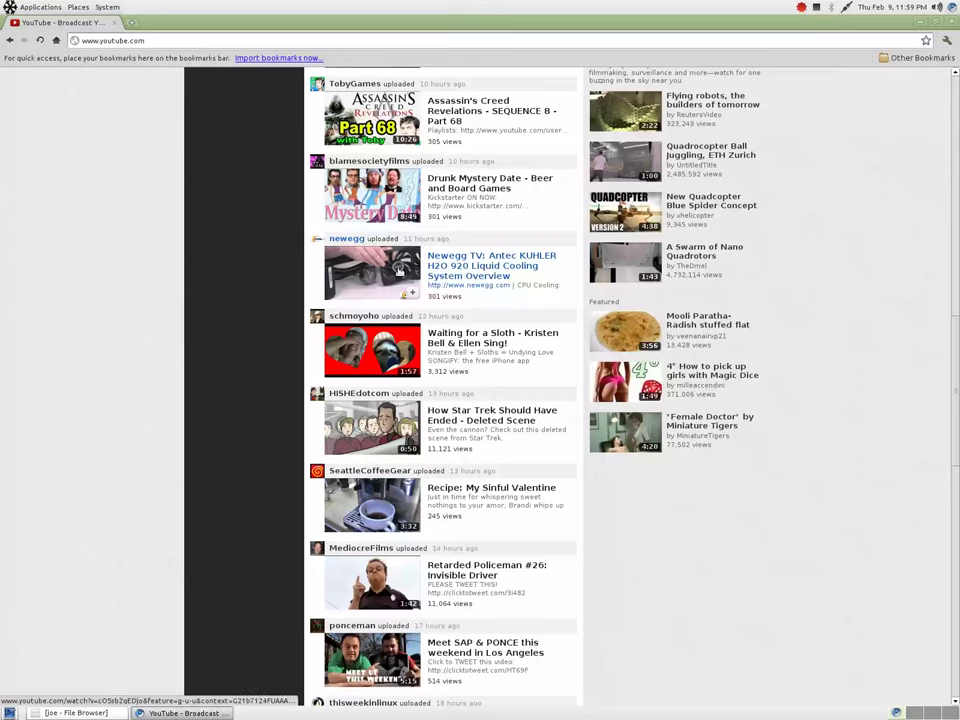
Play YouTube's "How Star Trek Should Have Ended - Deleted Scene" enlarged to fill the page, pause it, and check the player's HTML5 options.
click(453, 418)
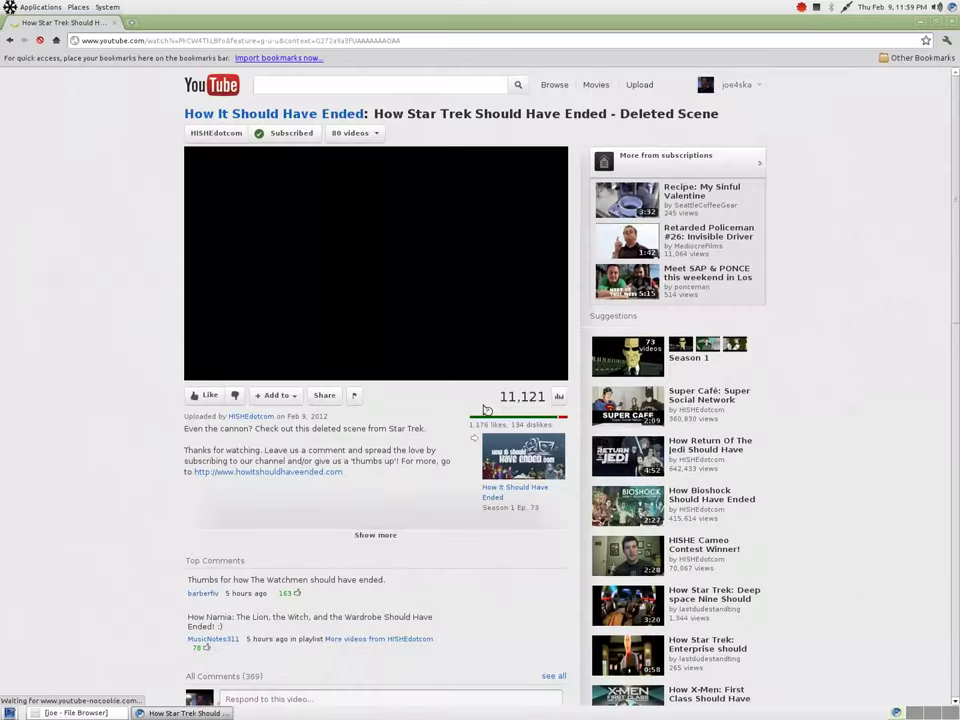
click(560, 372)
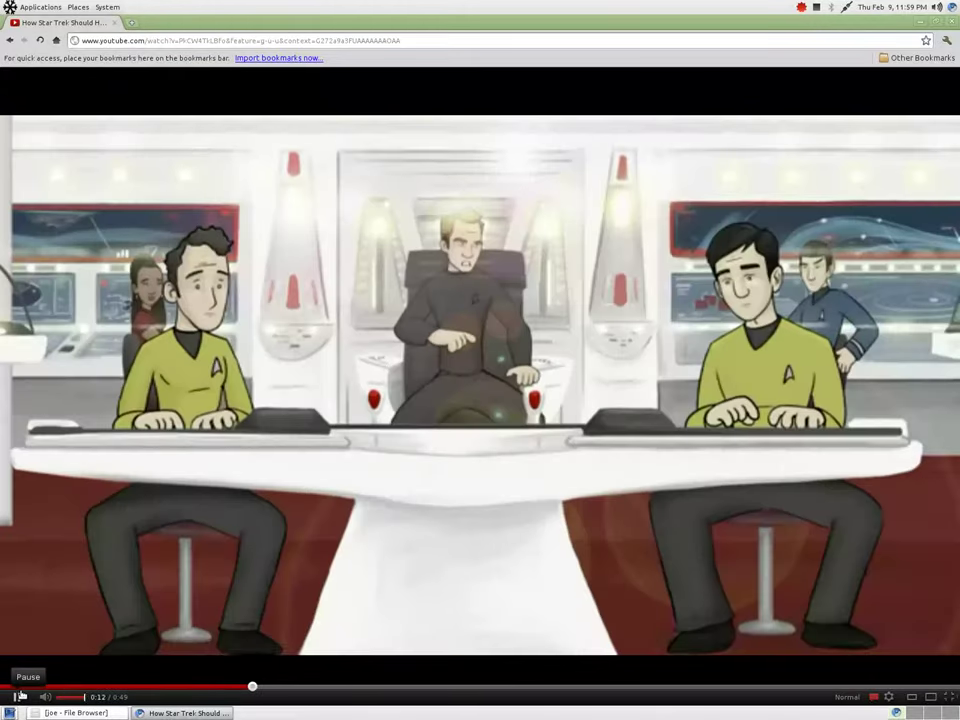
click(20, 695)
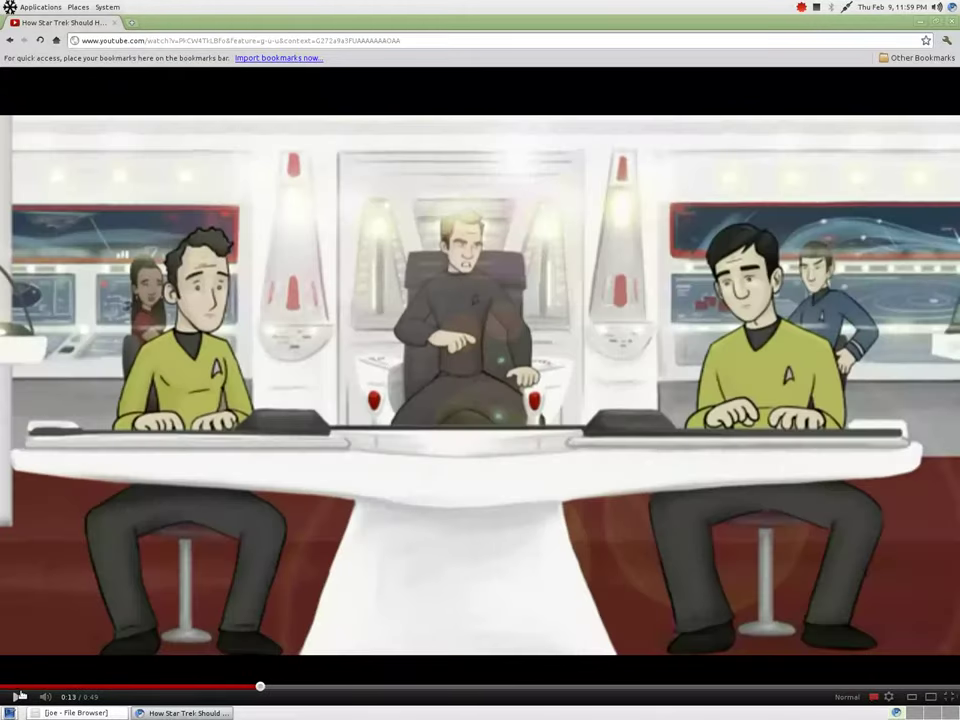
right_click(271, 549)
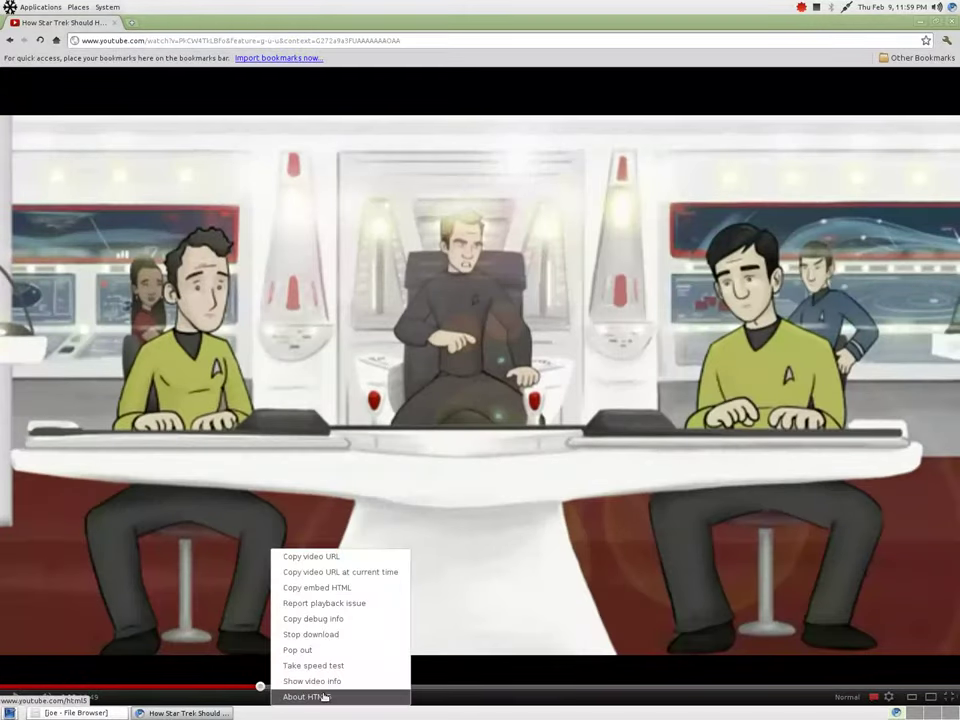
click(330, 529)
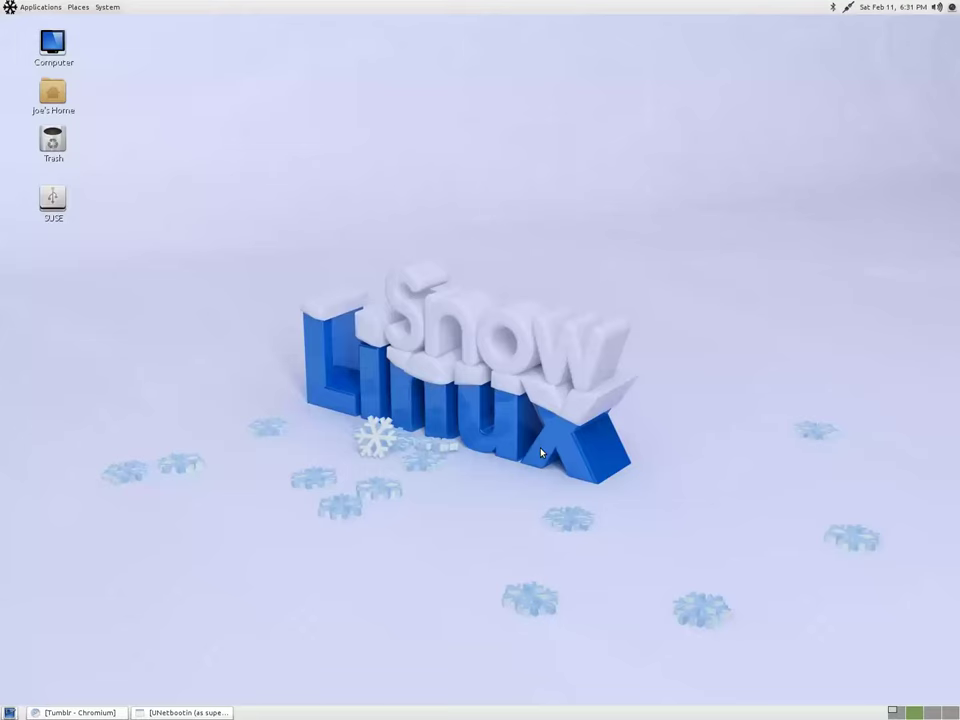